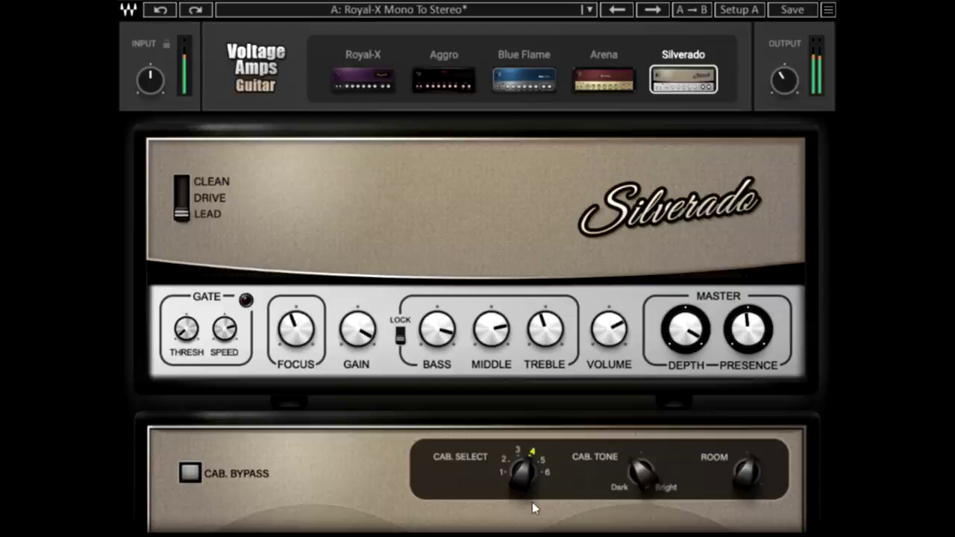
Sweep the Silverado amp's Focus from 10.0 down to 0.0, then settle it at 3.5.
left_click(295, 333)
left_click_drag(296, 334, 296, 265)
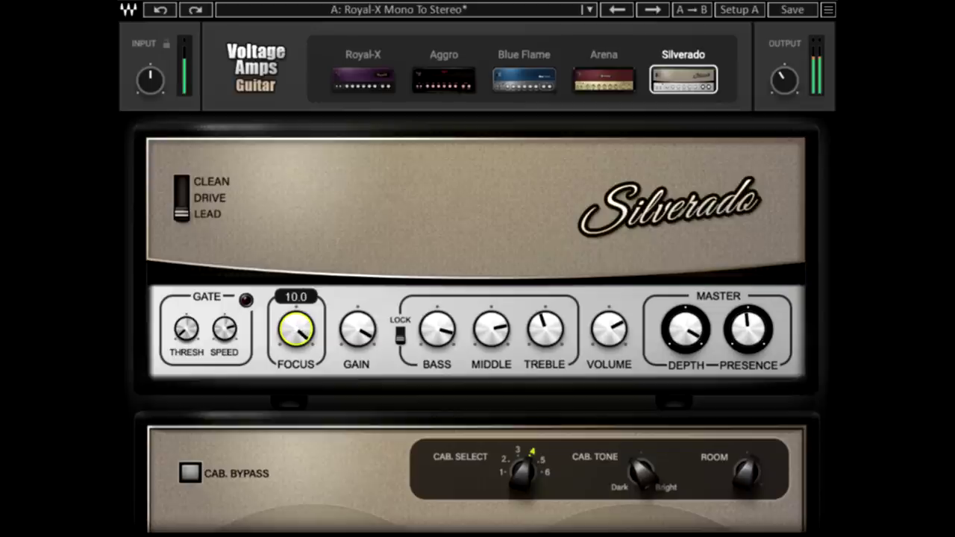
left_click_drag(296, 328, 296, 440)
left_click_drag(296, 328, 295, 279)
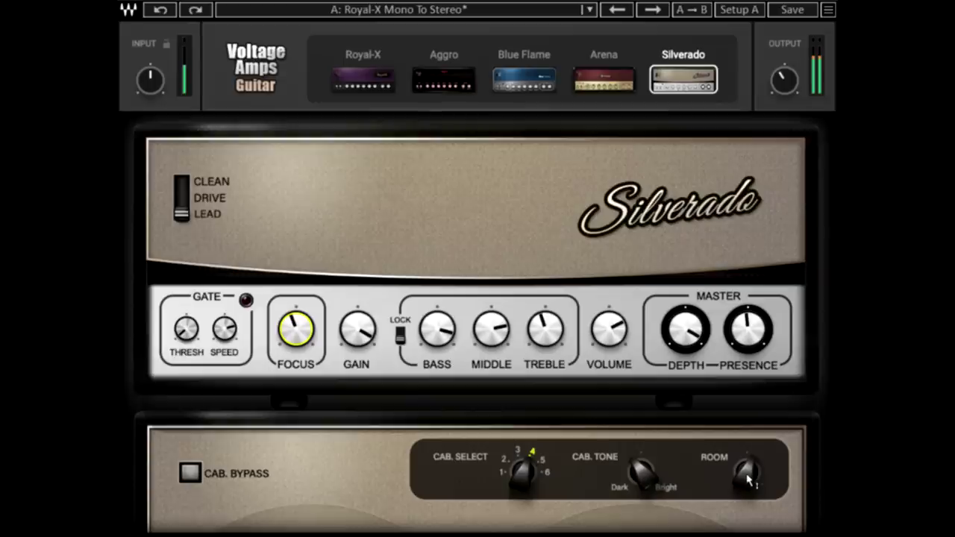
Push Room to its maximum 10.0, then undo it back to its earlier setting.
mouse_move(748, 480)
left_click_drag(748, 480, 748, 452)
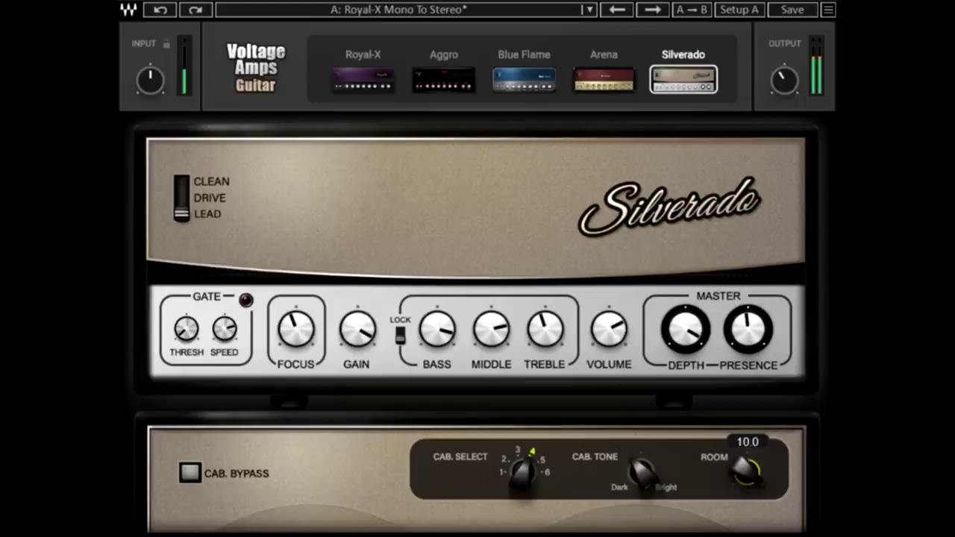
left_click_drag(748, 452, 749, 479)
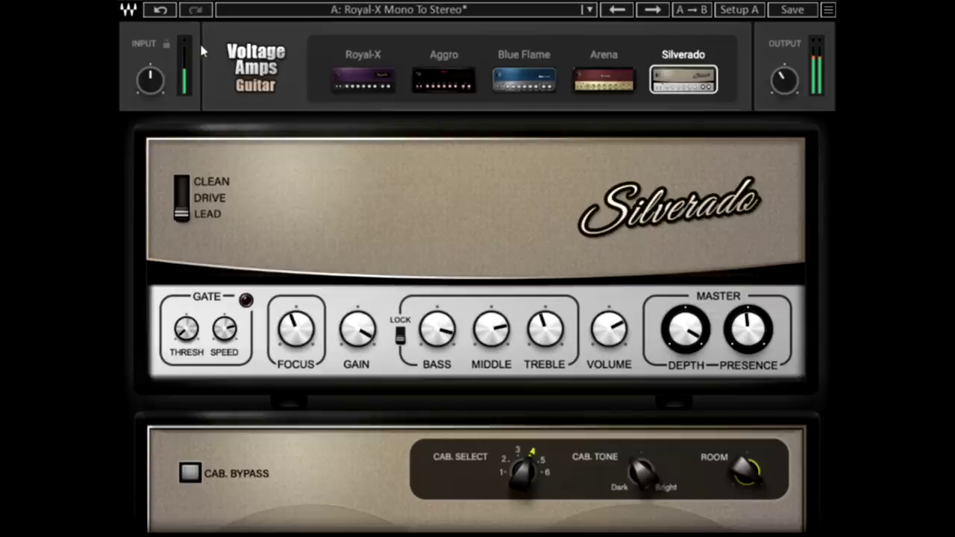
left_click(161, 11)
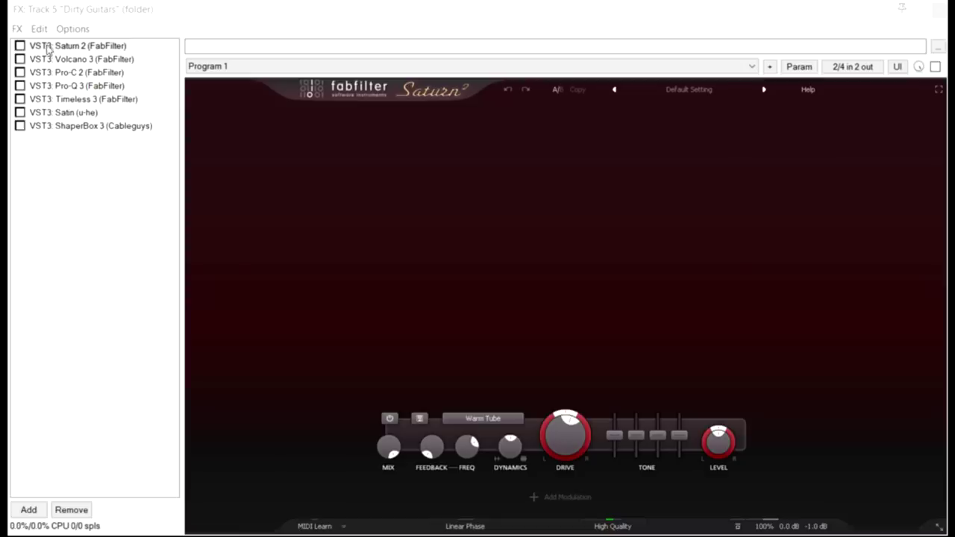
Enable Saturn 2 on the Dirty Guitars bus, showing its Warm Tube band at 55.5% drive.
left_click(20, 47)
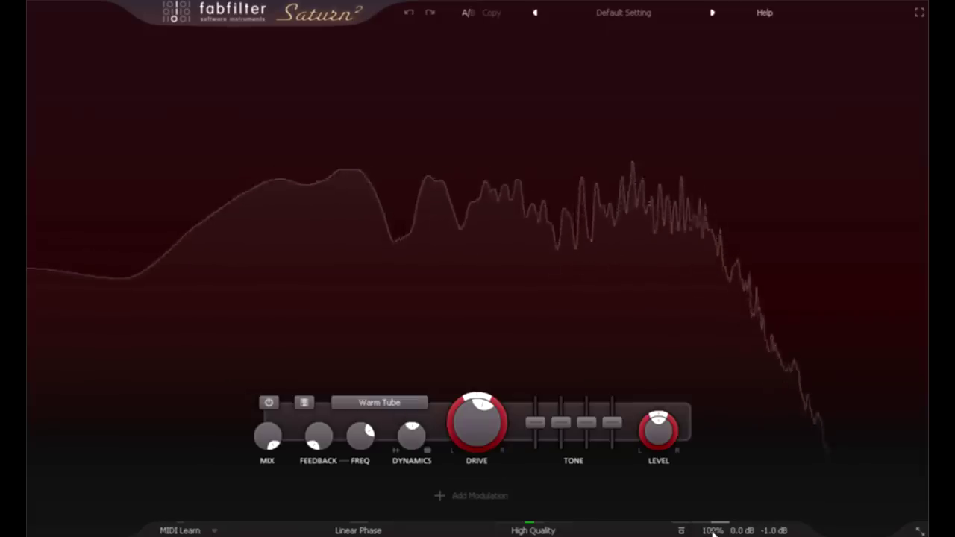
mouse_move(718, 533)
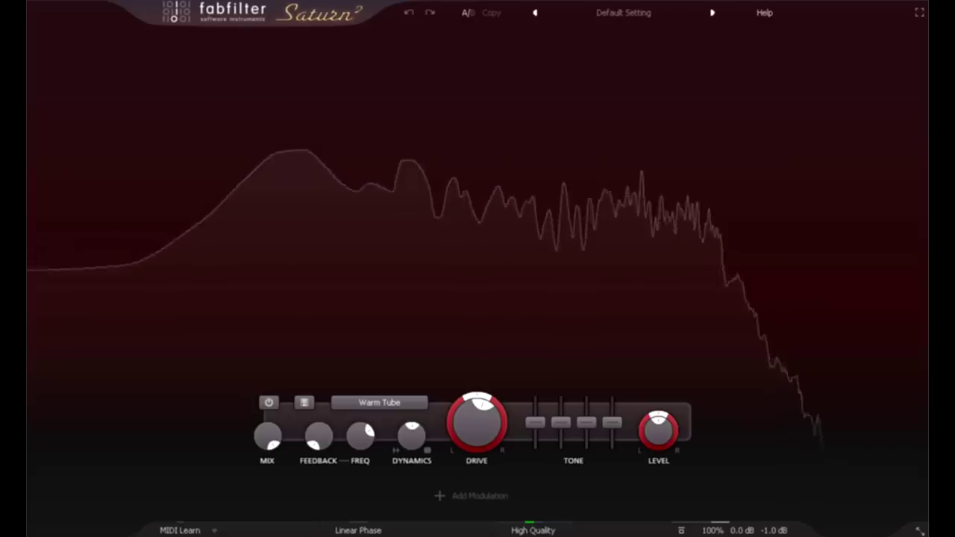
mouse_move(458, 423)
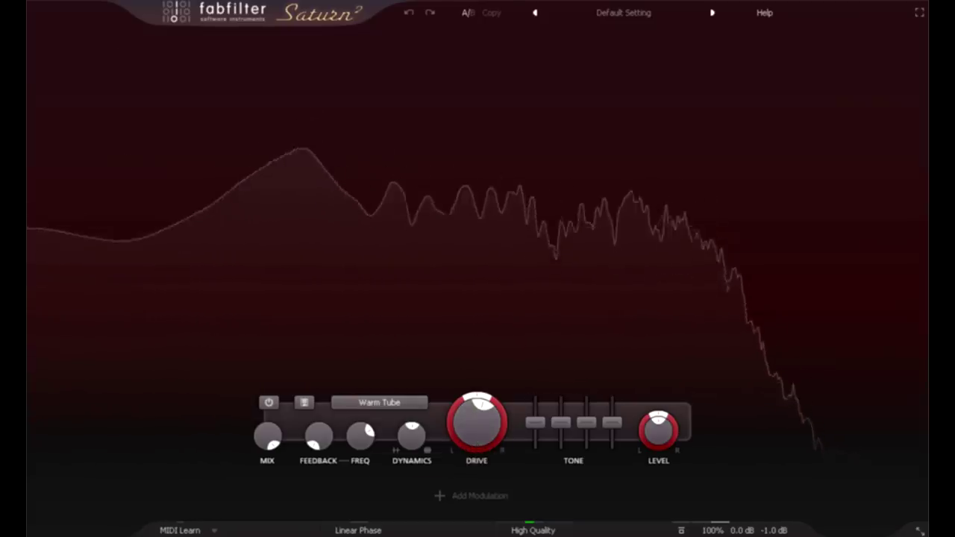
Enable Volcano 3, inspect its 117.57 Hz Tube high-pass, then bypass the plugin to compare.
left_click(20, 59)
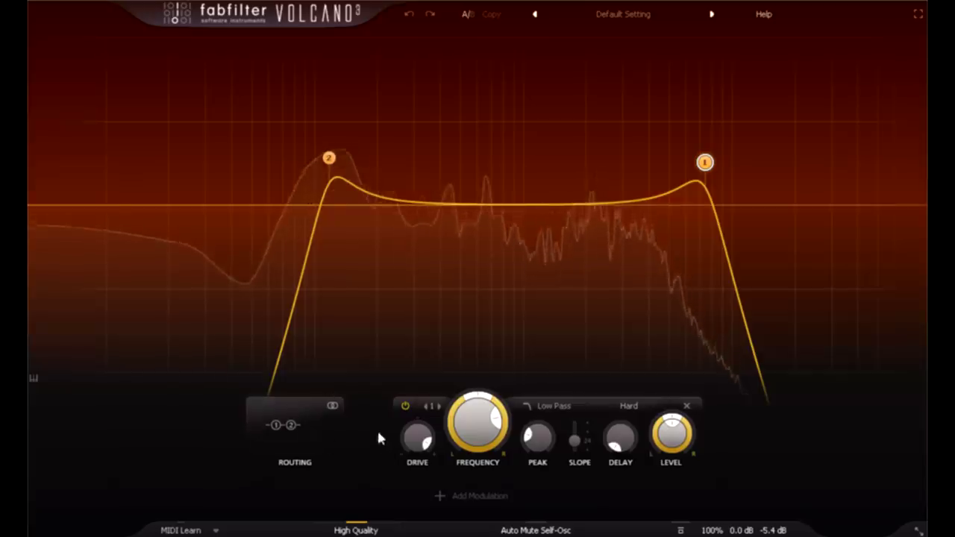
mouse_move(419, 441)
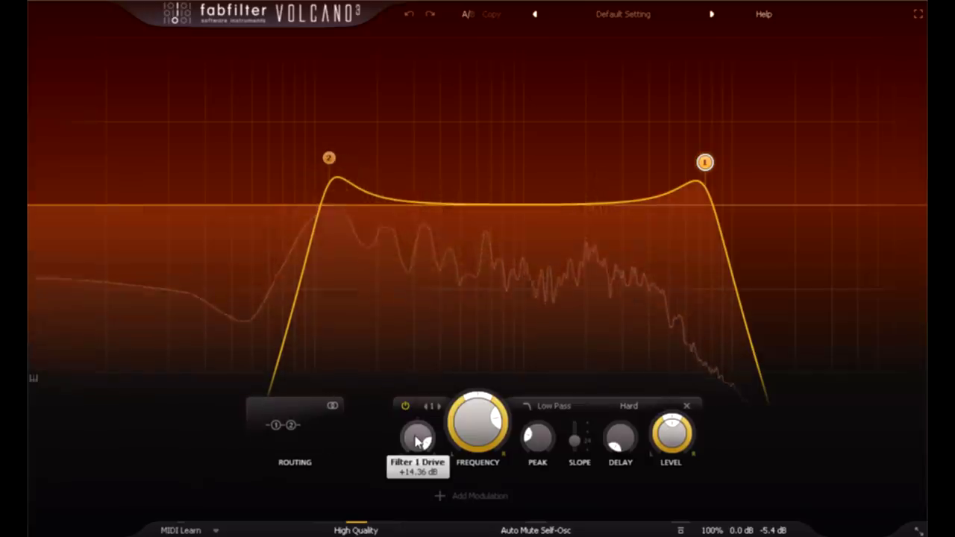
left_click(329, 158)
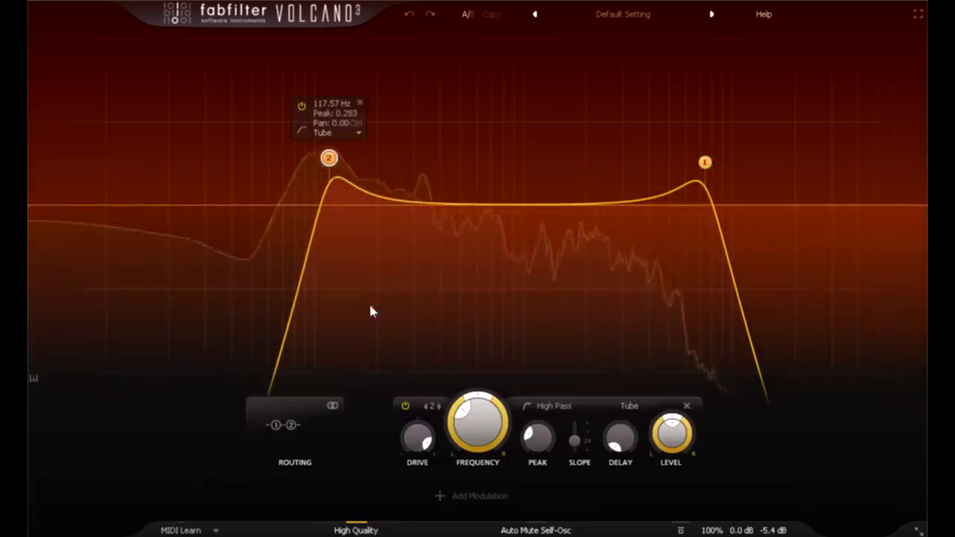
mouse_move(422, 442)
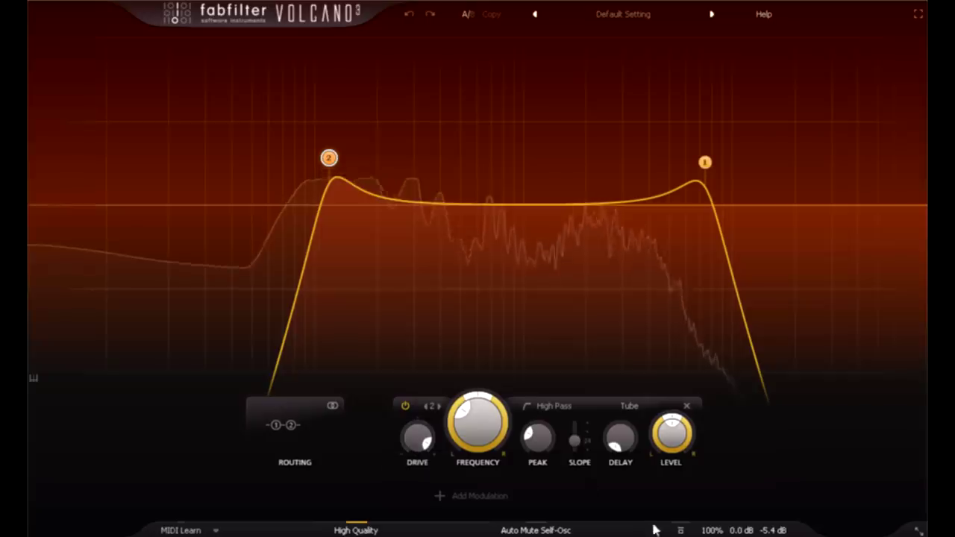
left_click(679, 529)
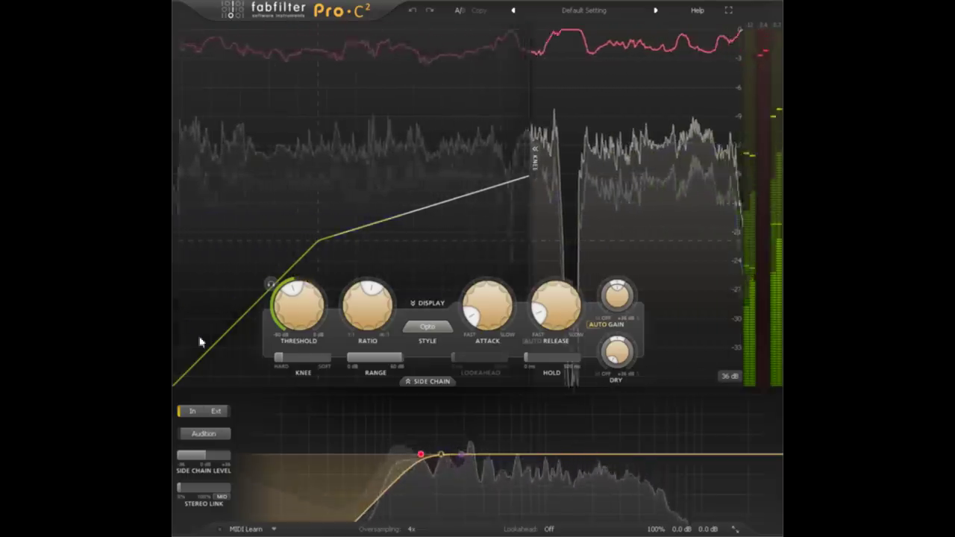
Set Pro-C 2 to Opto style with a -21.87 dB threshold and 3.26:1 ratio.
mouse_move(196, 491)
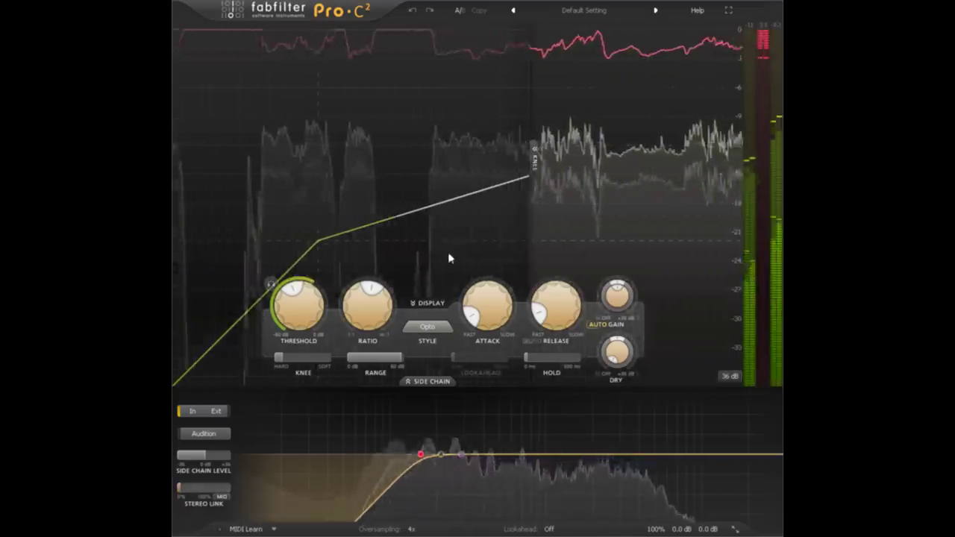
mouse_move(349, 312)
mouse_move(312, 317)
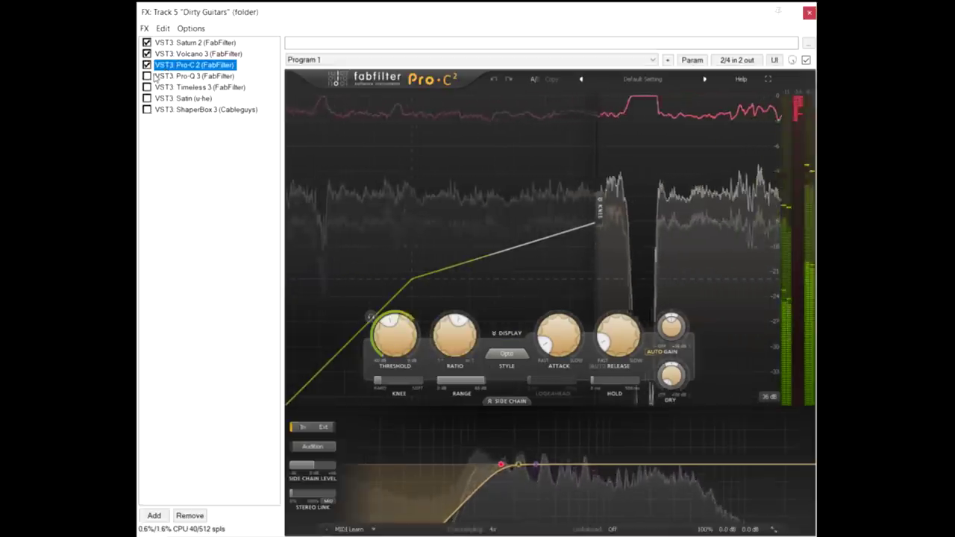
Enable Pro-Q 3 on the guitar bus and A/B the whole EQ twice, leaving it on.
left_click(164, 77)
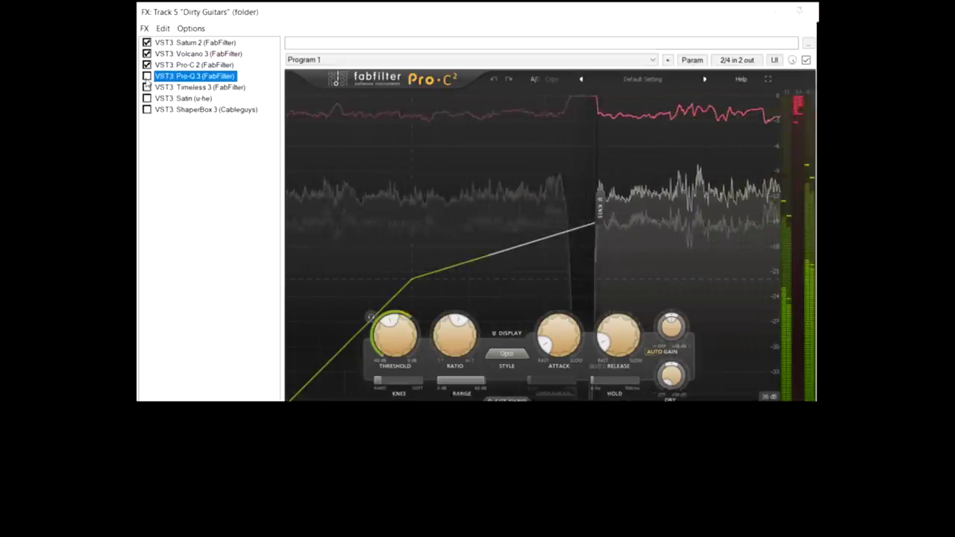
left_click(147, 76)
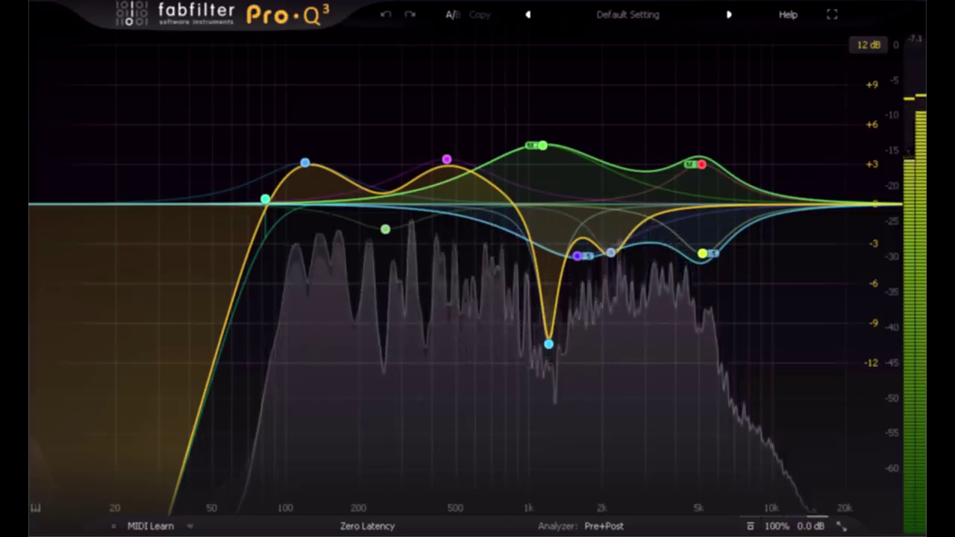
left_click(197, 195)
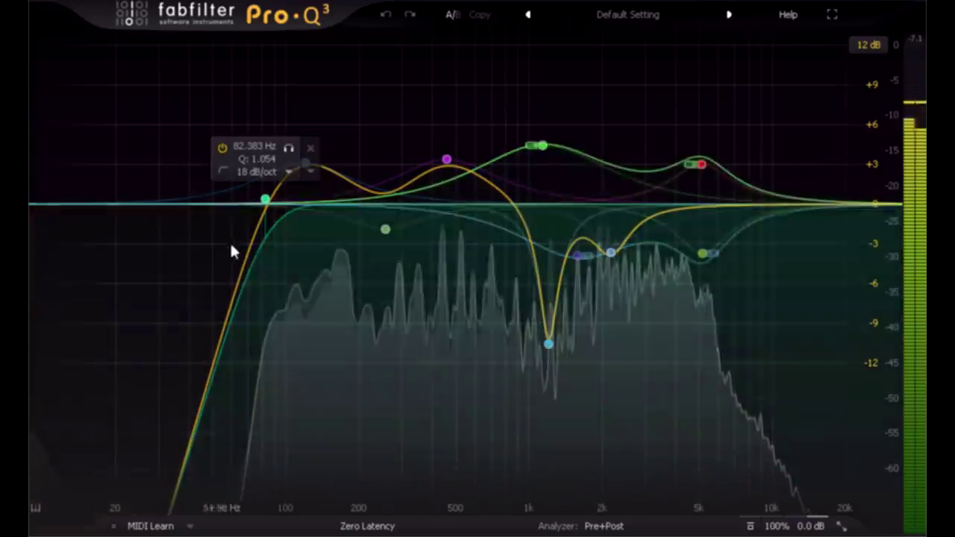
mouse_move(565, 384)
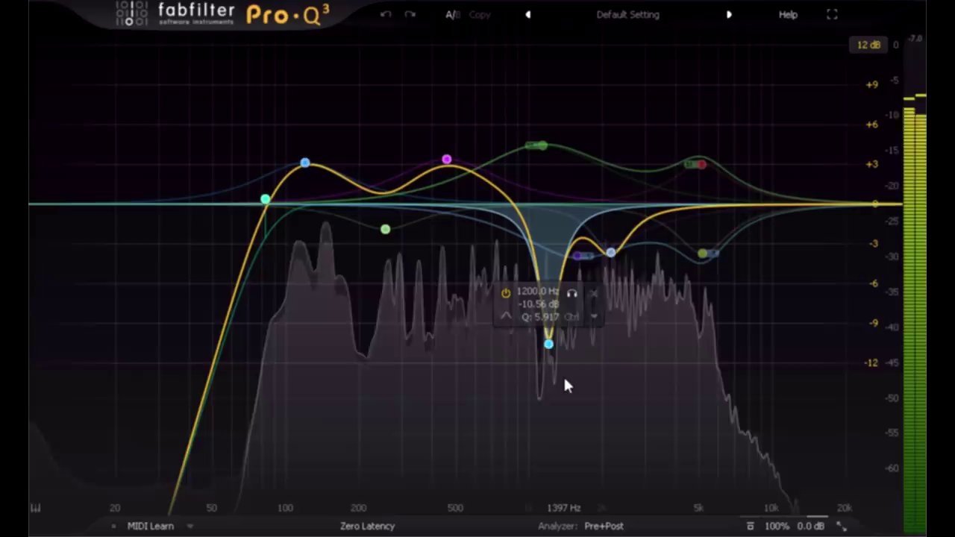
left_click(751, 526)
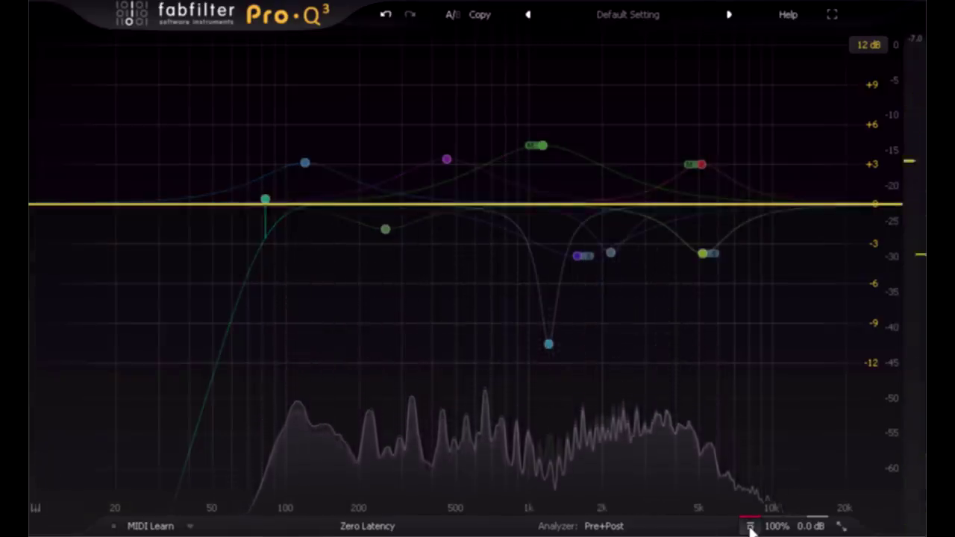
left_click(750, 526)
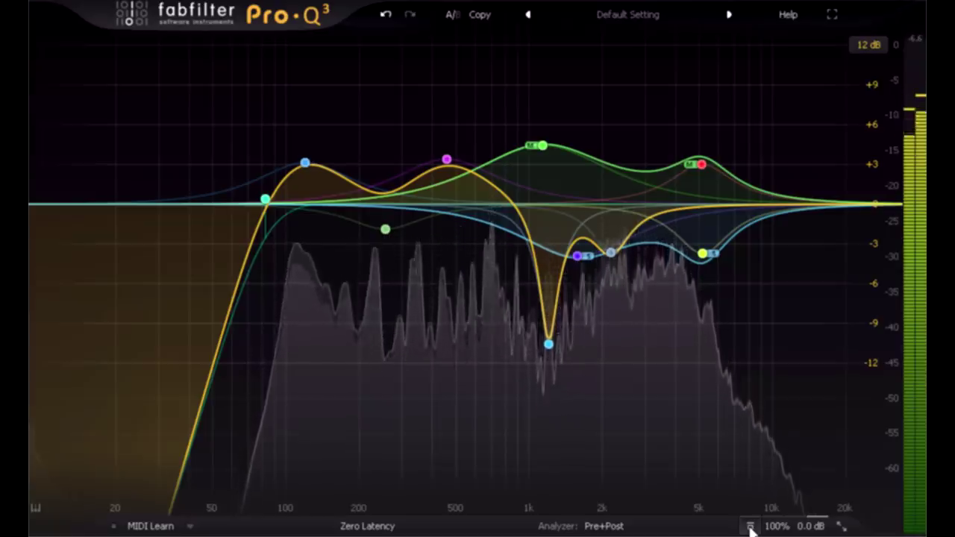
left_click(751, 526)
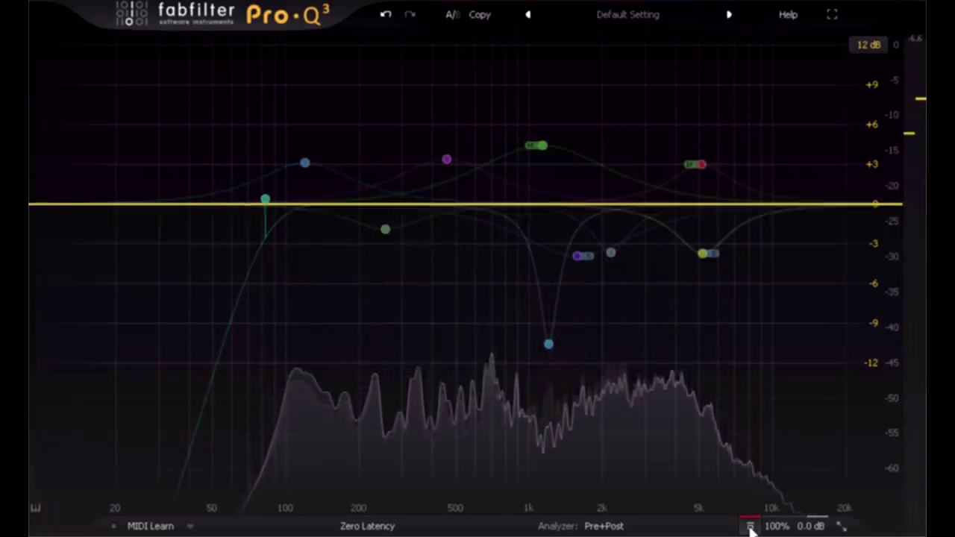
left_click(751, 526)
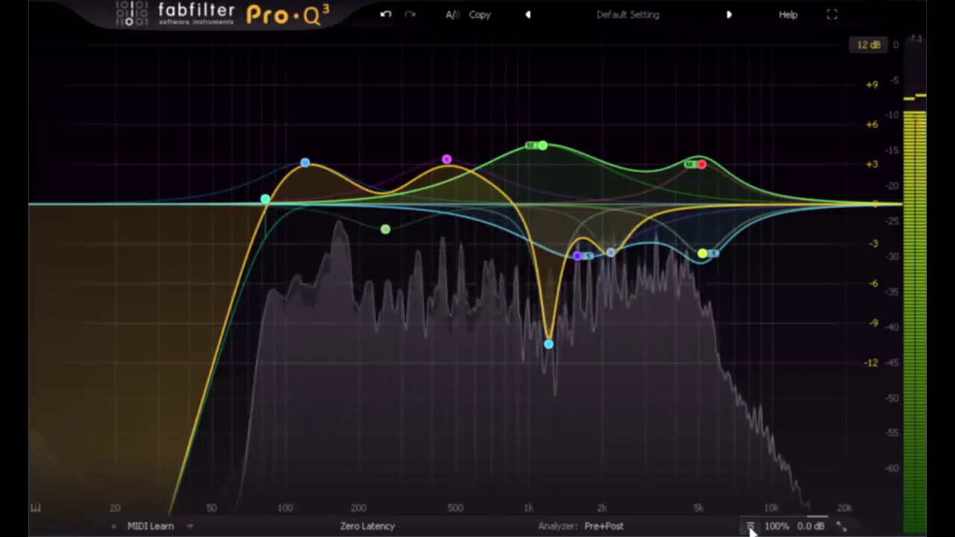
Delete the five selected mid/side bands and A/B the 82.383 Hz low-cut band.
key("Delete")
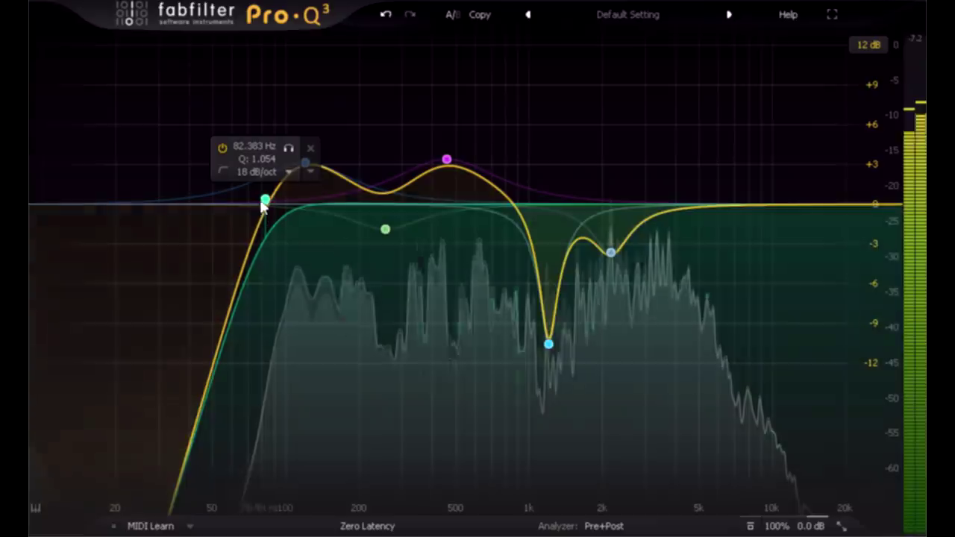
left_click(265, 200)
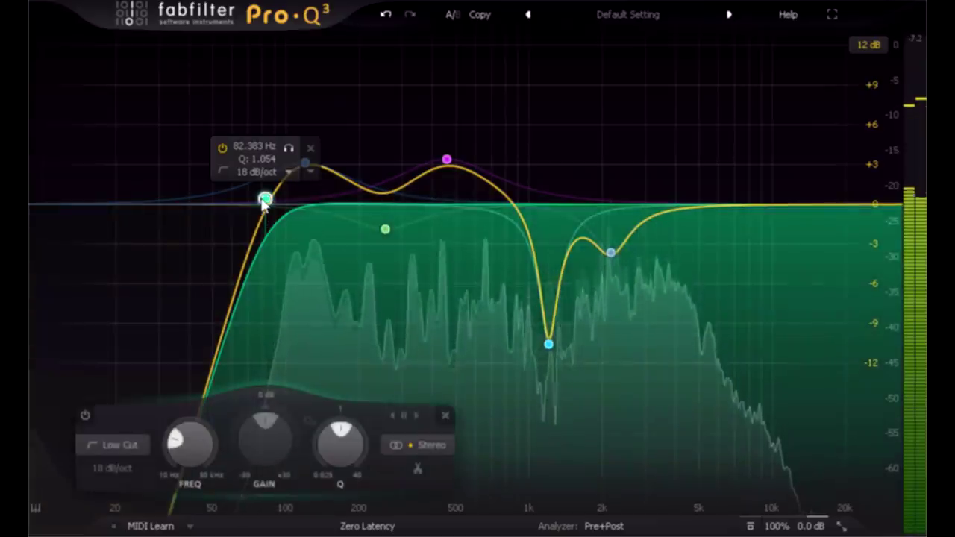
left_click(84, 416)
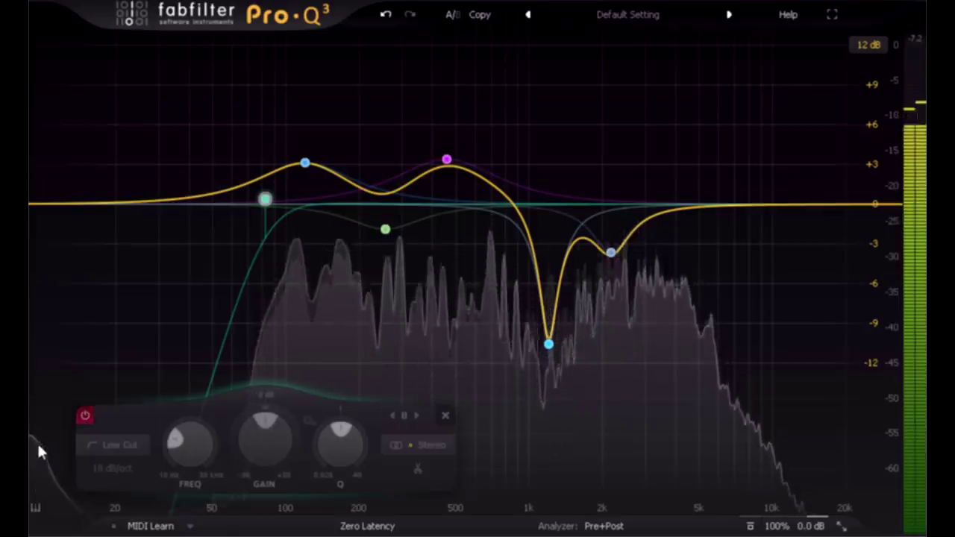
left_click(85, 415)
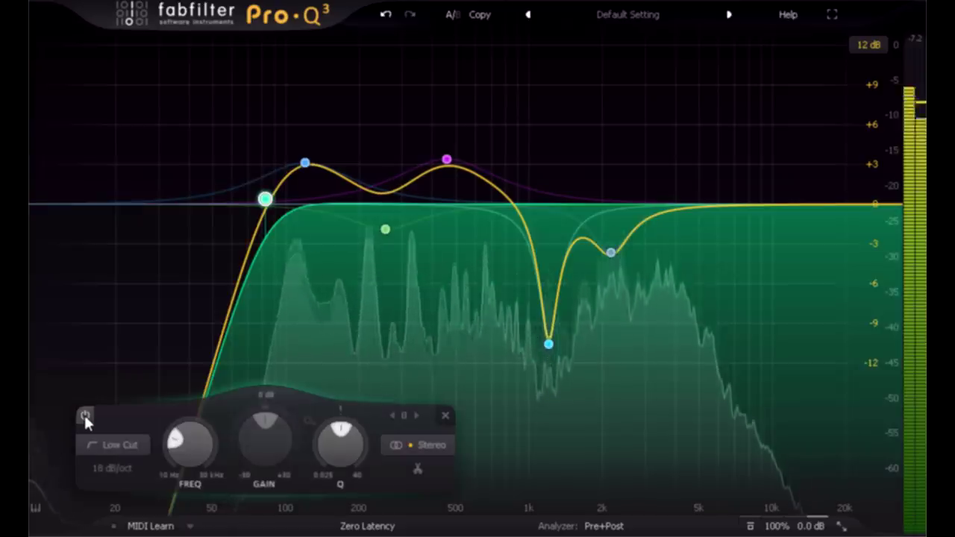
Select the blue and magenta bell boosts and A/B them, leaving both on.
left_click(305, 162)
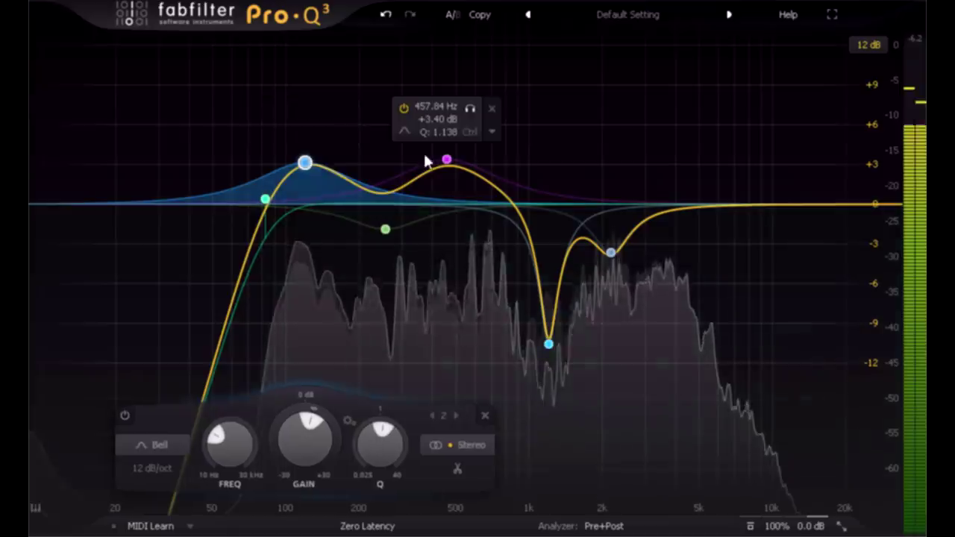
left_click(446, 159)
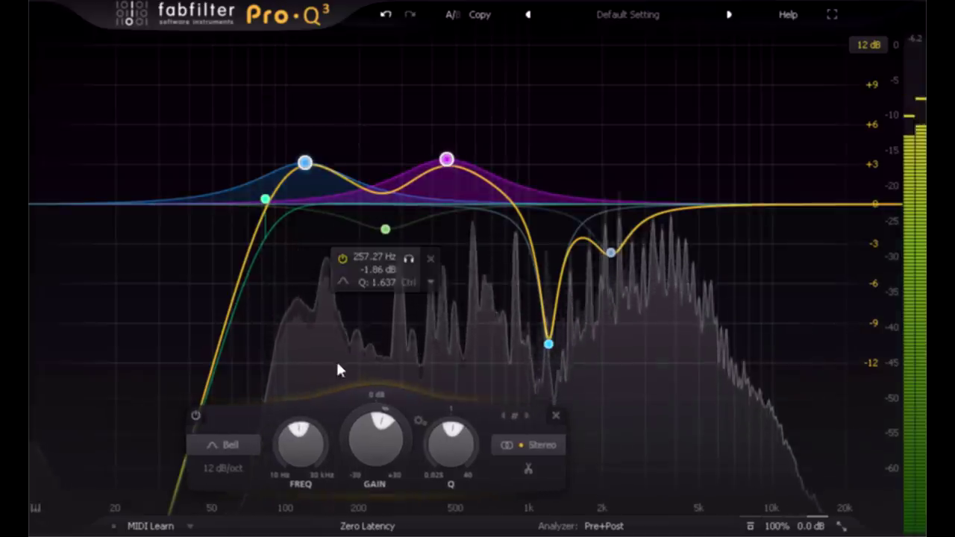
left_click(197, 415)
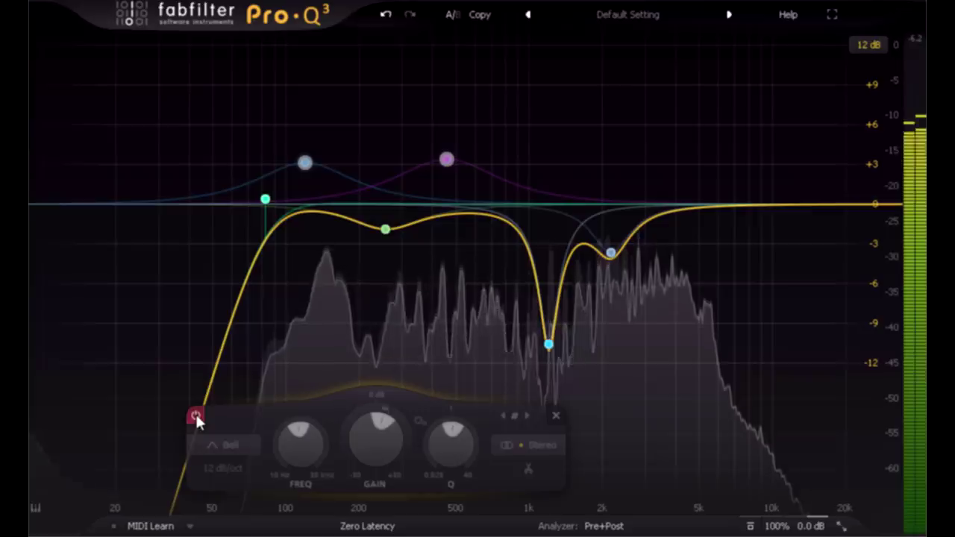
left_click(197, 415)
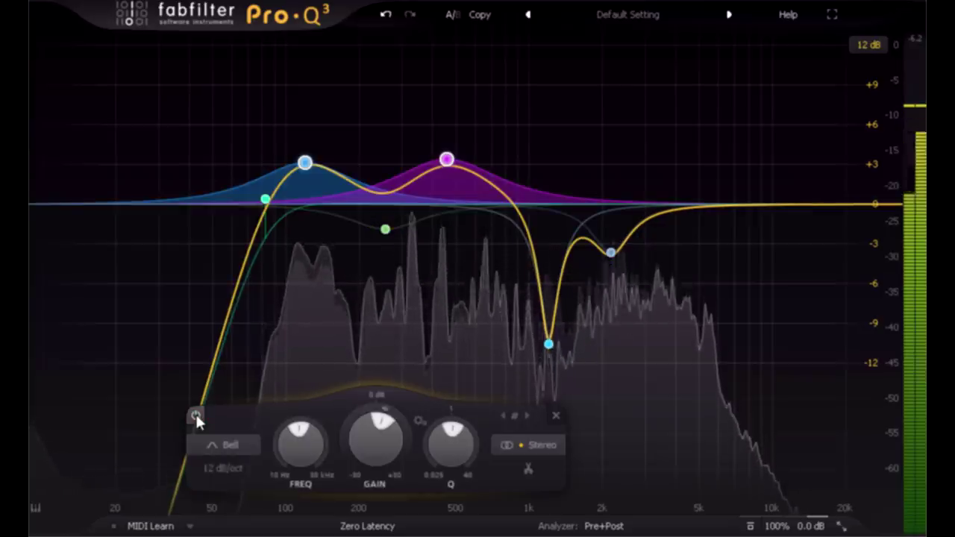
left_click(197, 416)
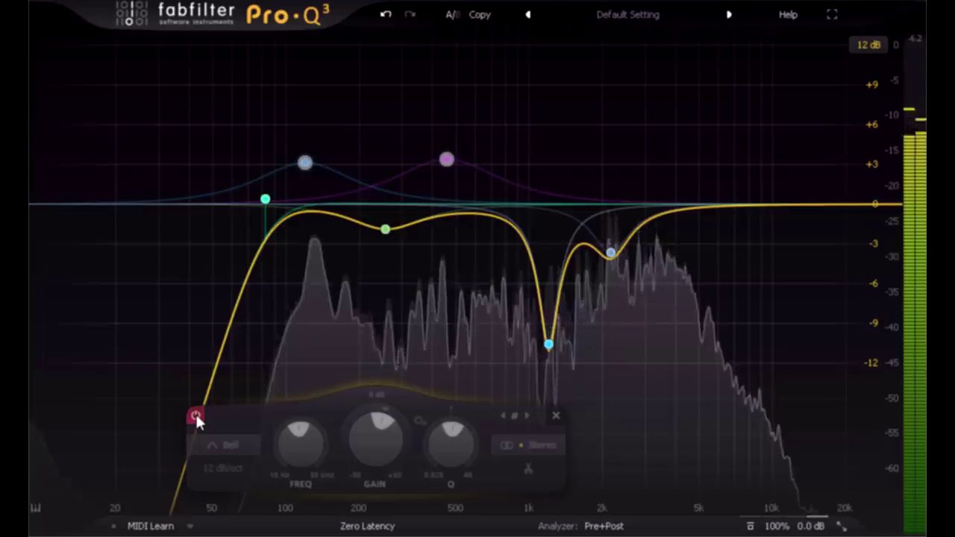
left_click(196, 416)
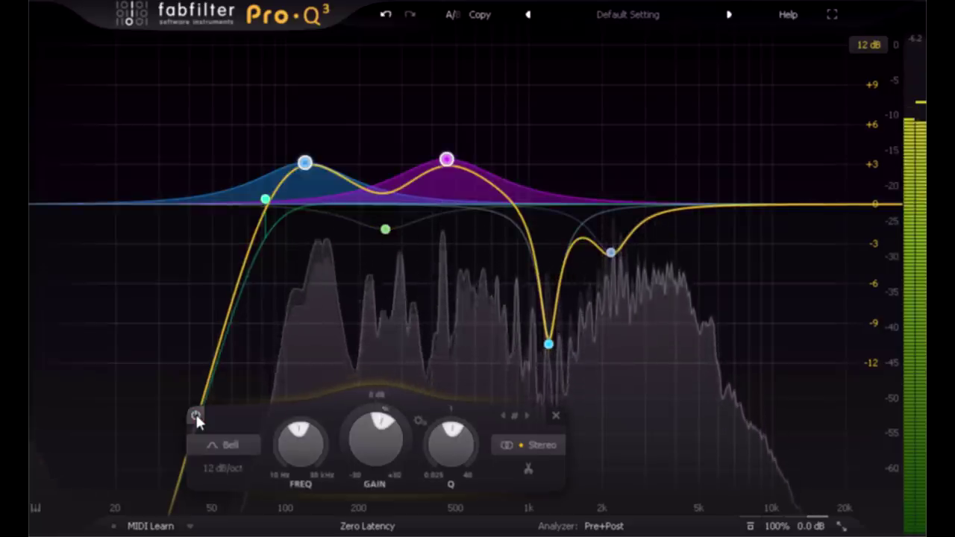
A/B the 257 Hz cut band, try a big boost, then undo back to -1.86 dB.
left_click(385, 229)
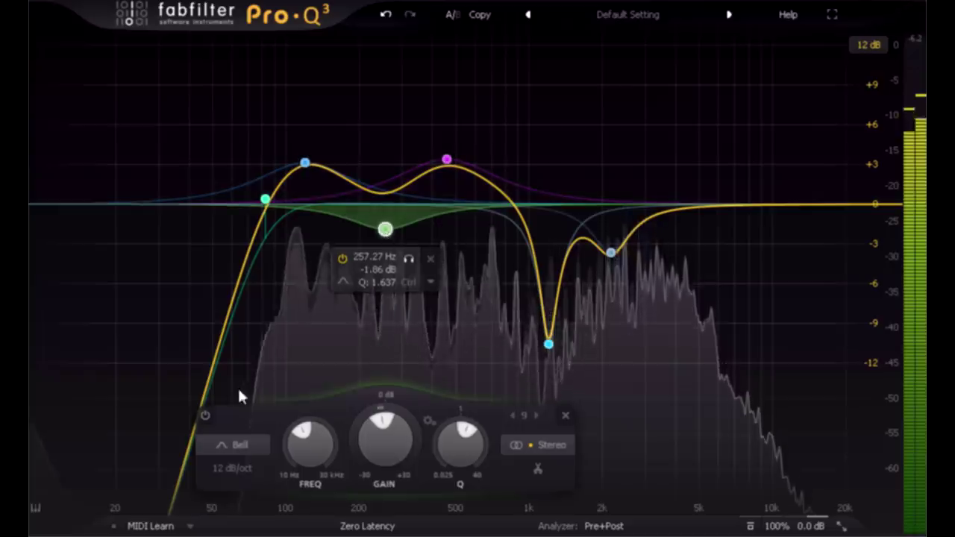
left_click(206, 415)
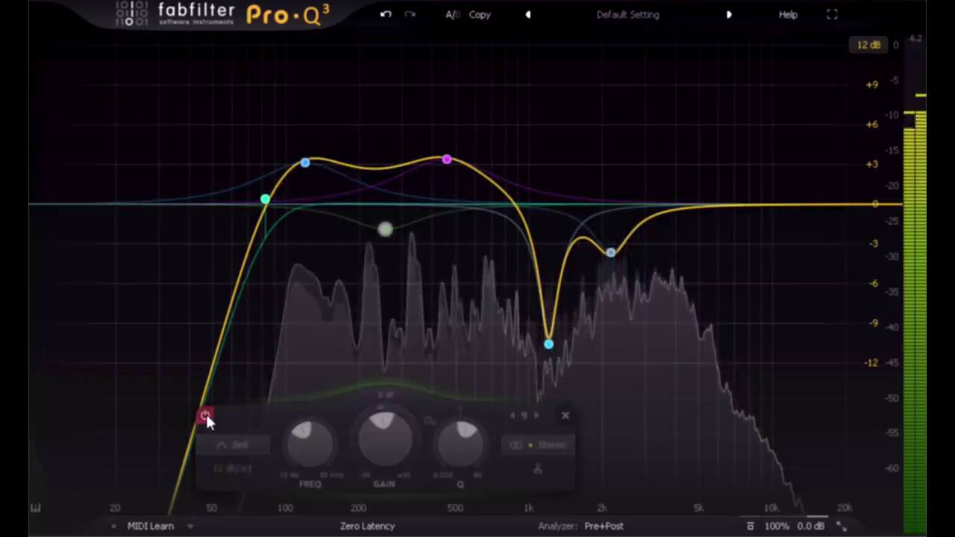
left_click(206, 415)
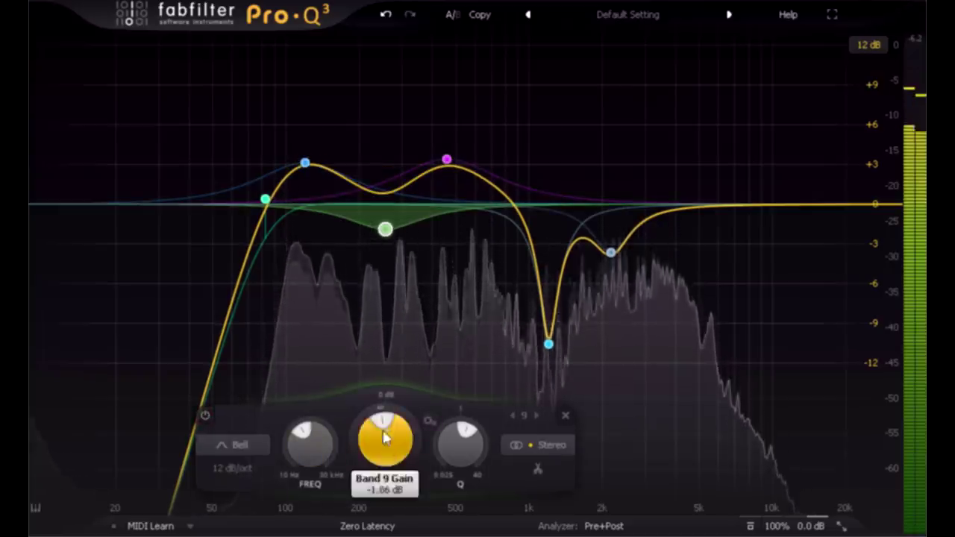
left_click_drag(383, 438, 383, 343)
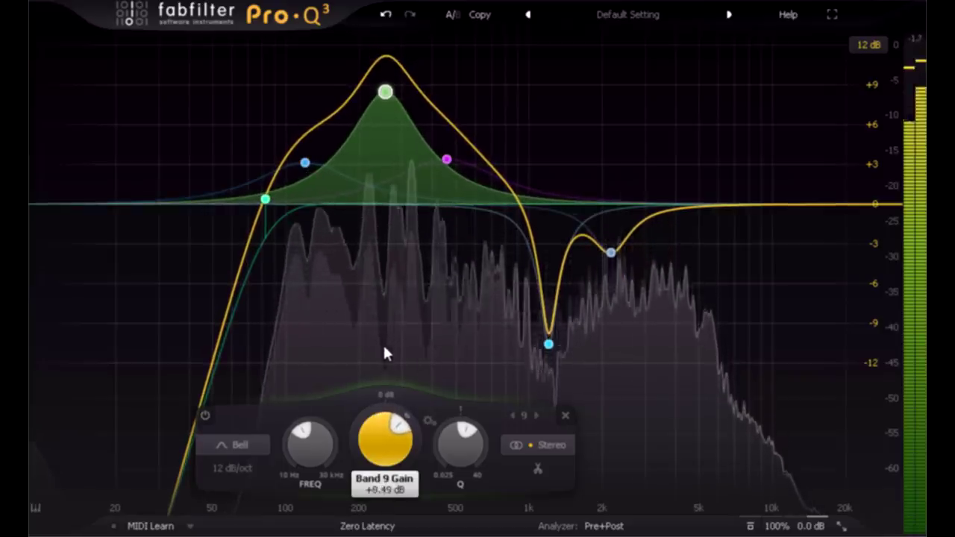
left_click(384, 15)
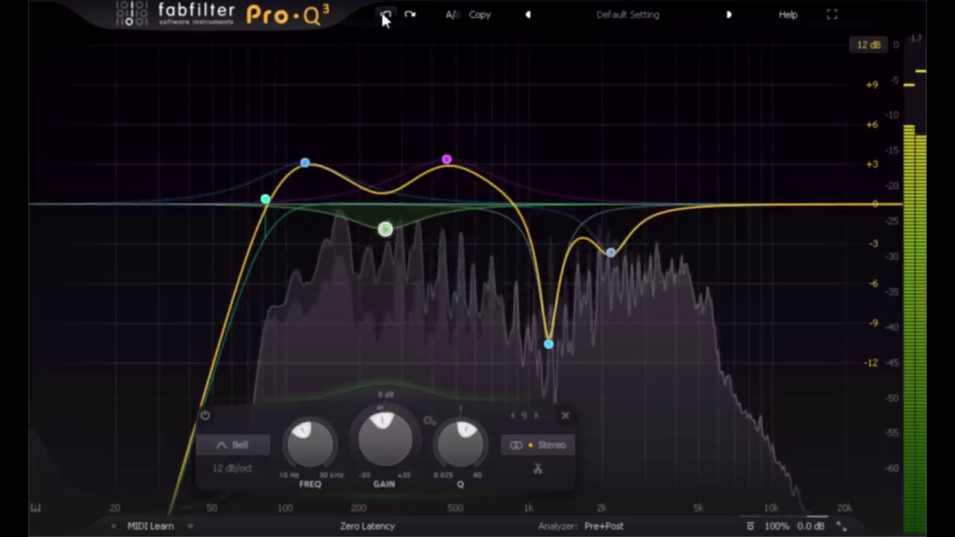
mouse_move(398, 457)
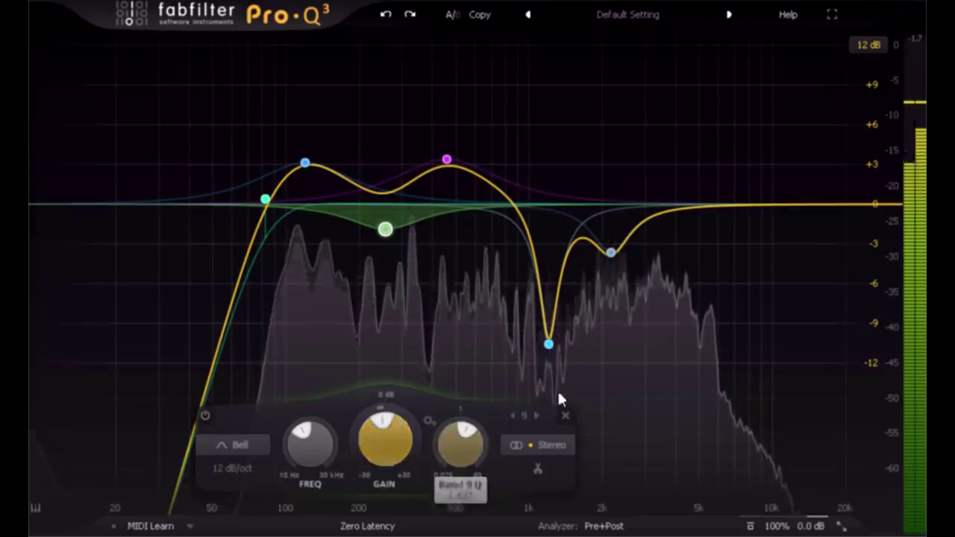
left_click(612, 253)
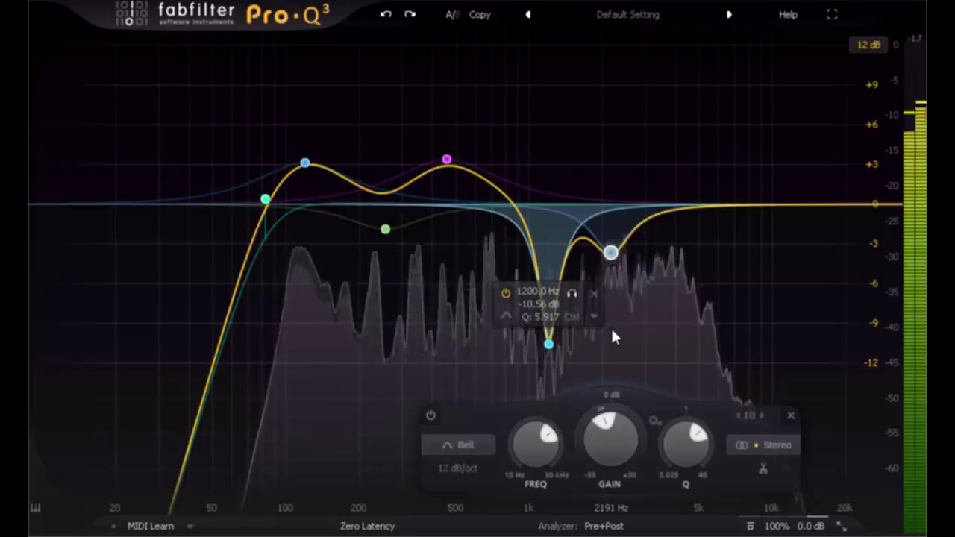
left_click(431, 415)
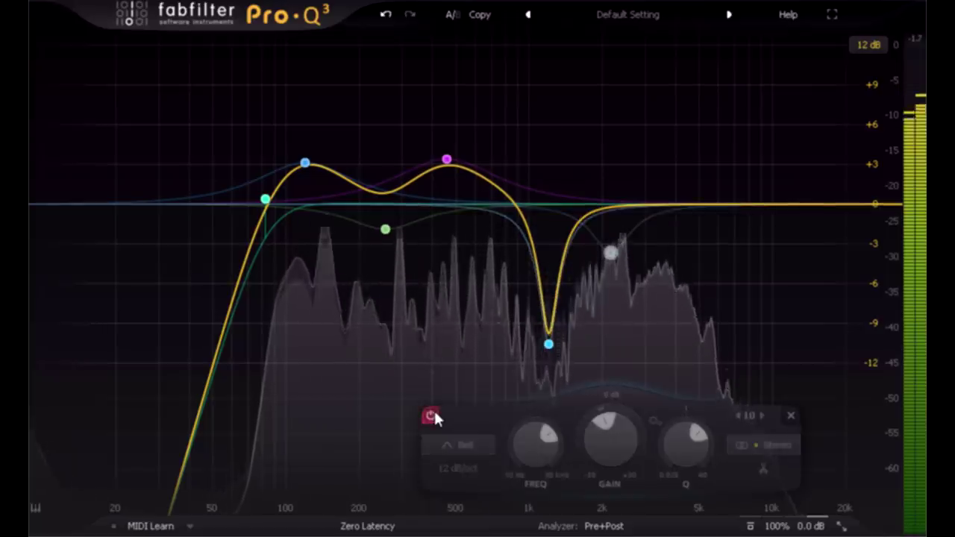
left_click(432, 416)
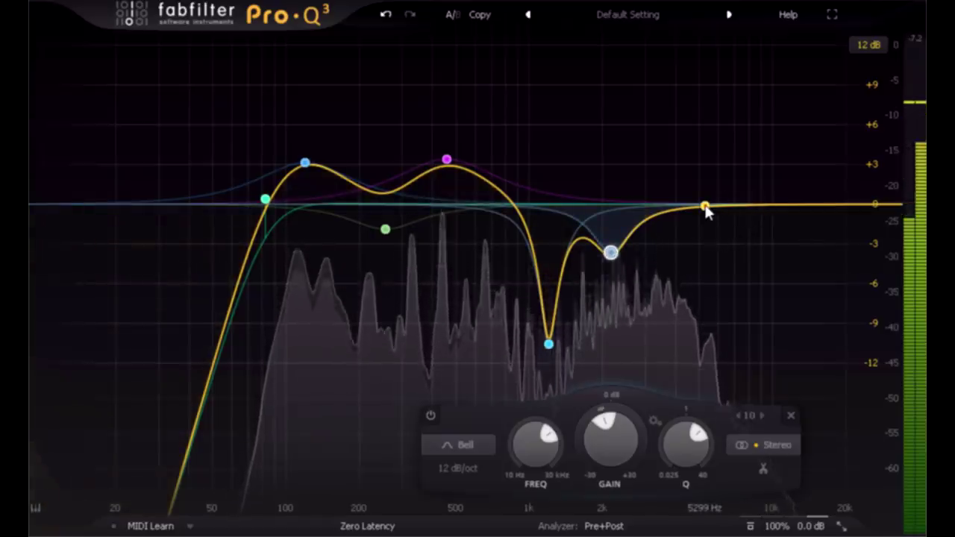
left_click_drag(705, 206, 733, 176)
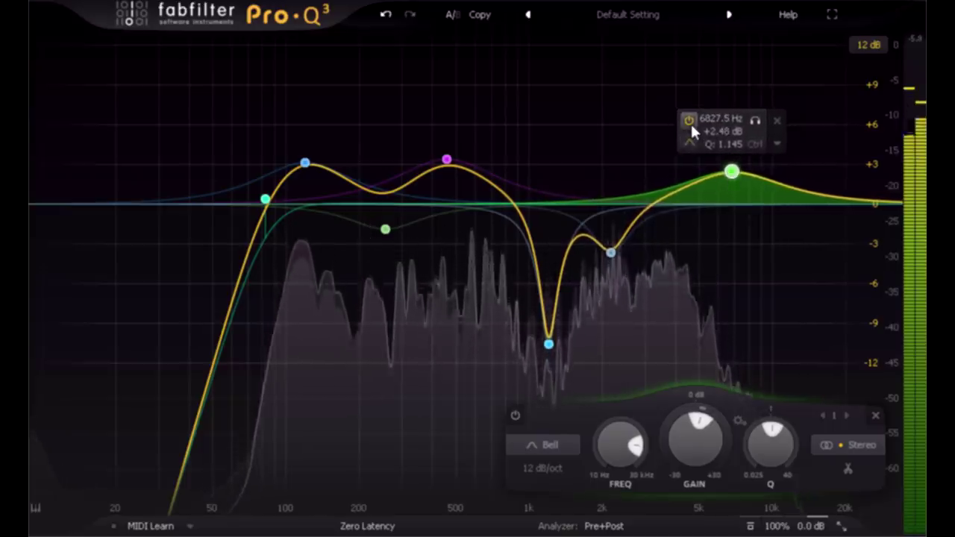
left_click(689, 121)
left_click(777, 121)
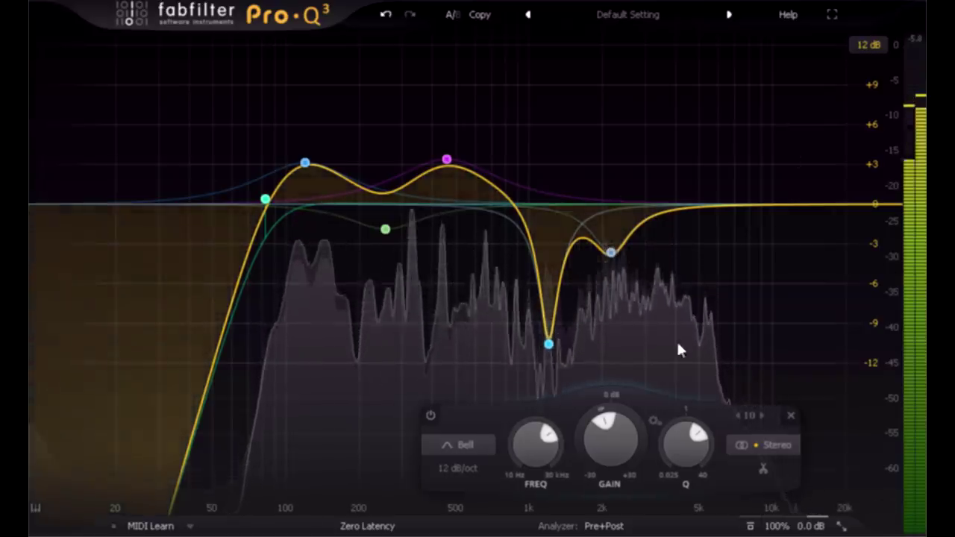
left_click(548, 345)
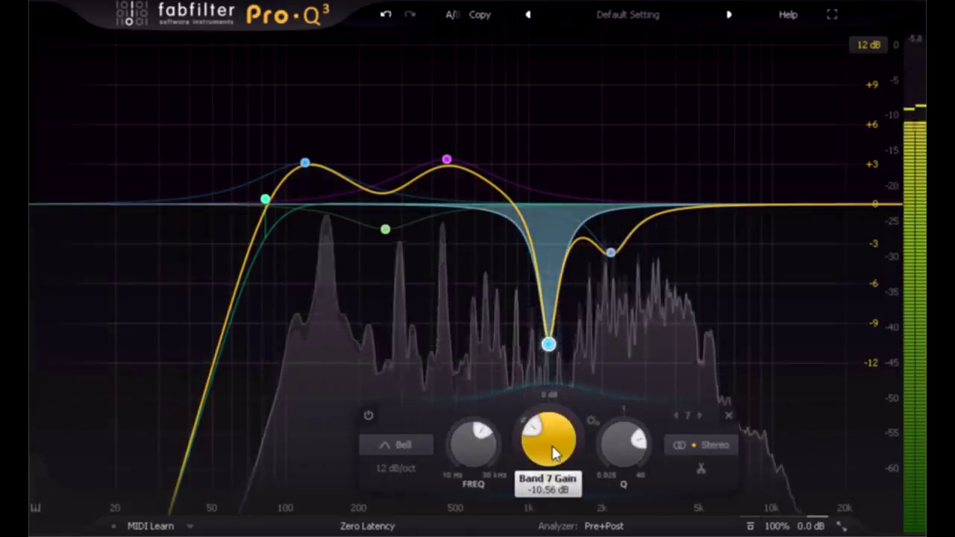
mouse_move(550, 352)
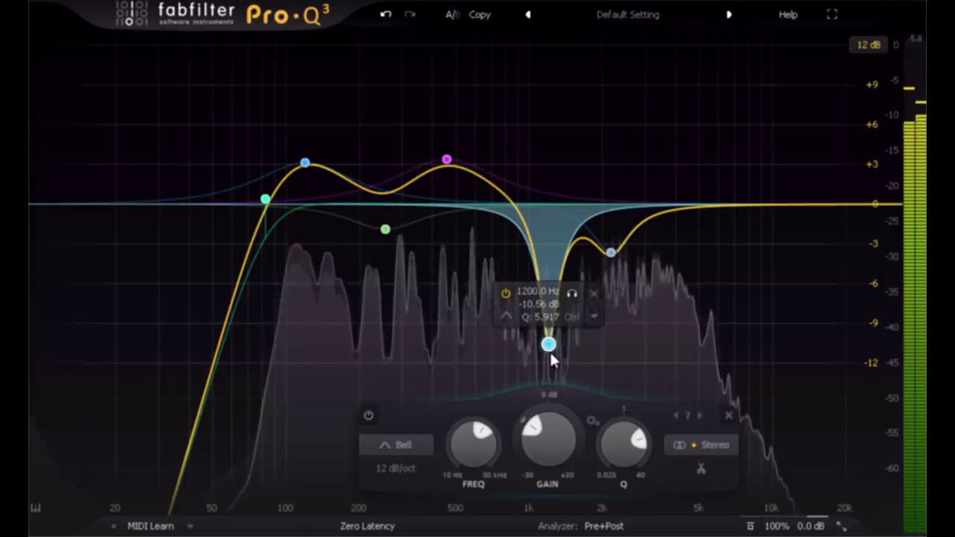
left_click(369, 414)
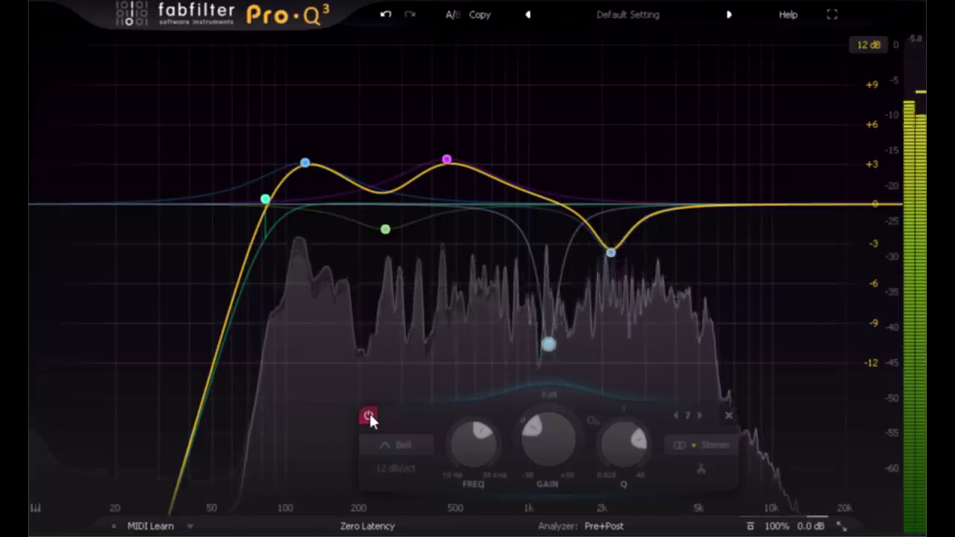
left_click(369, 413)
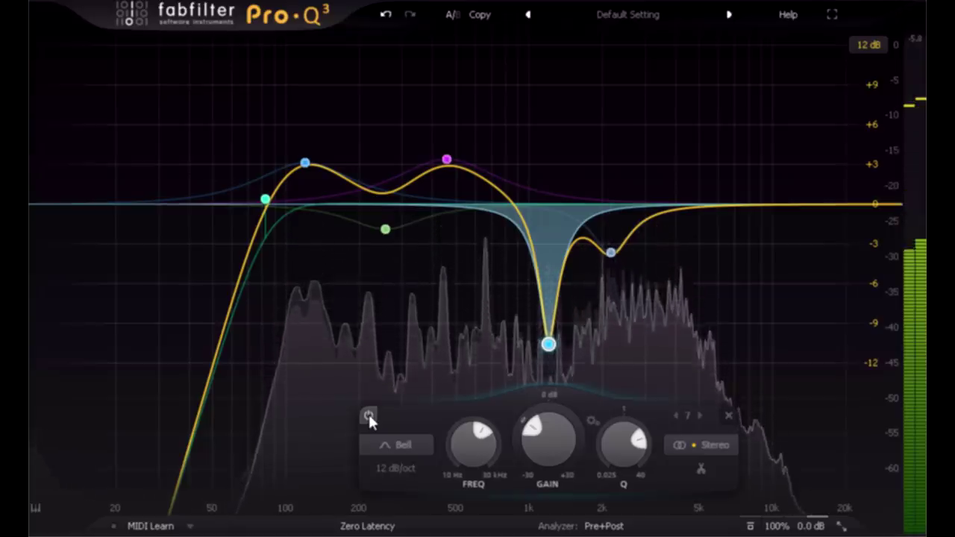
left_click(367, 415)
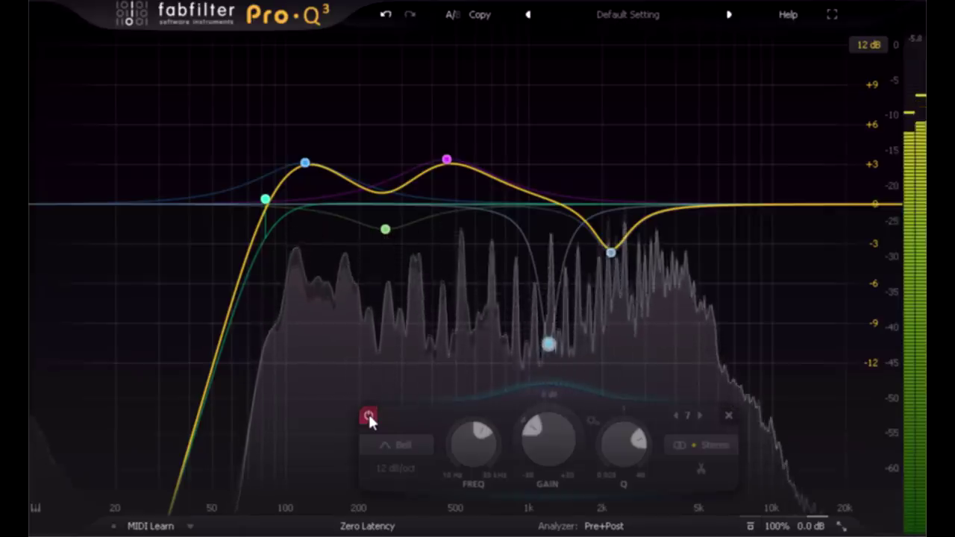
left_click(368, 415)
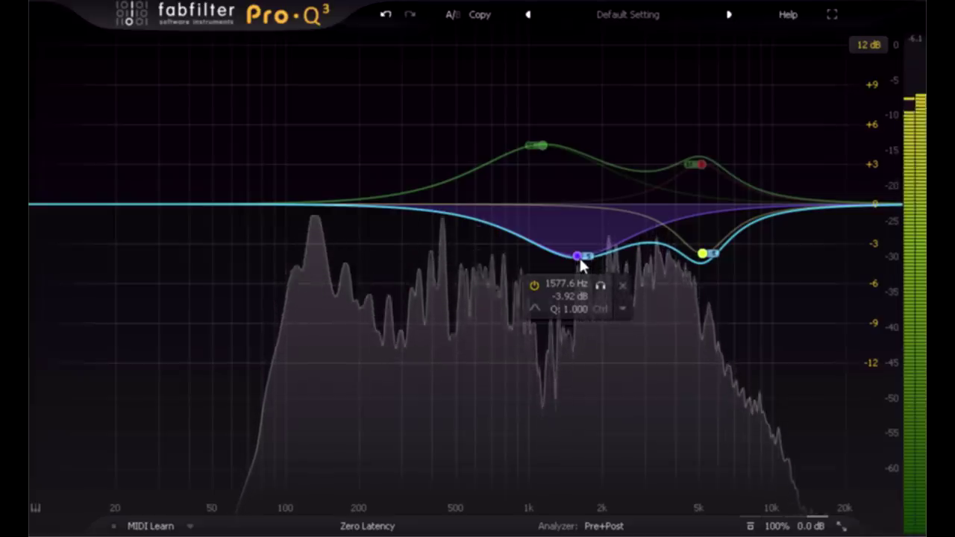
Bypass and restore the mid/side EQ, then select the mid boosts near 1.1 kHz and 5 kHz.
left_click(750, 526)
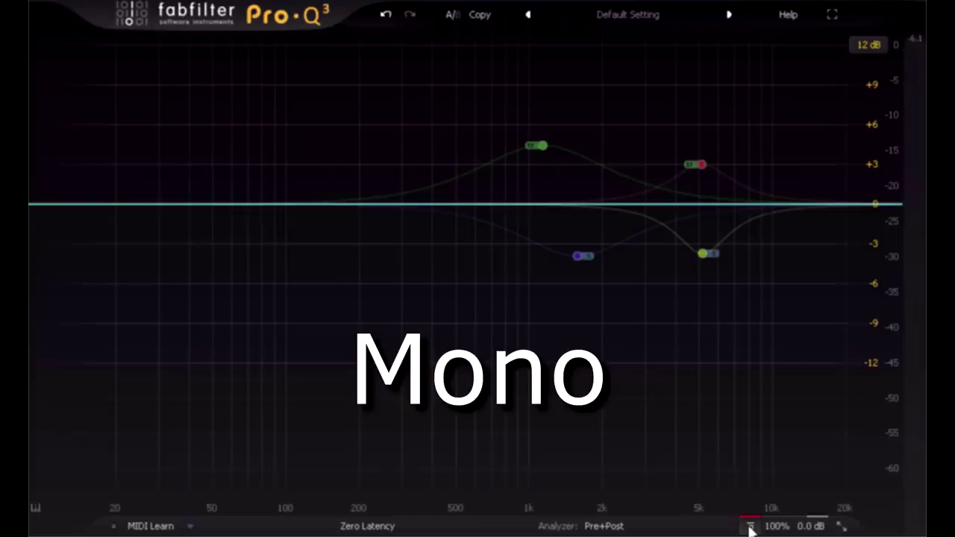
left_click(750, 527)
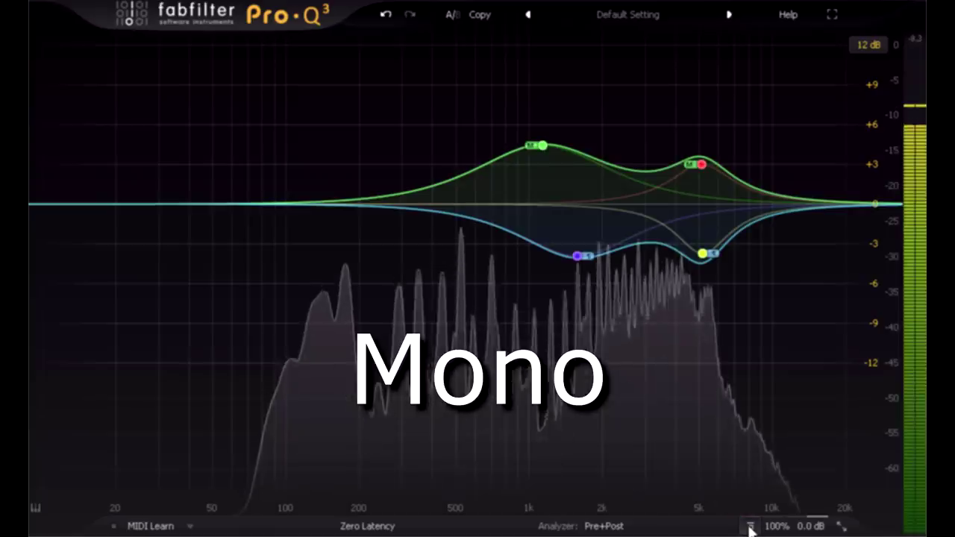
left_click(553, 149)
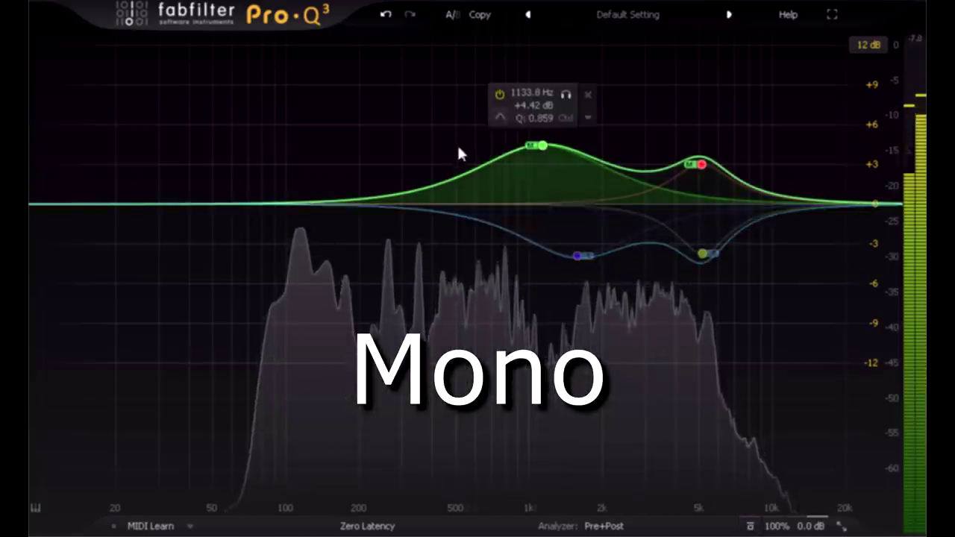
left_click(705, 168)
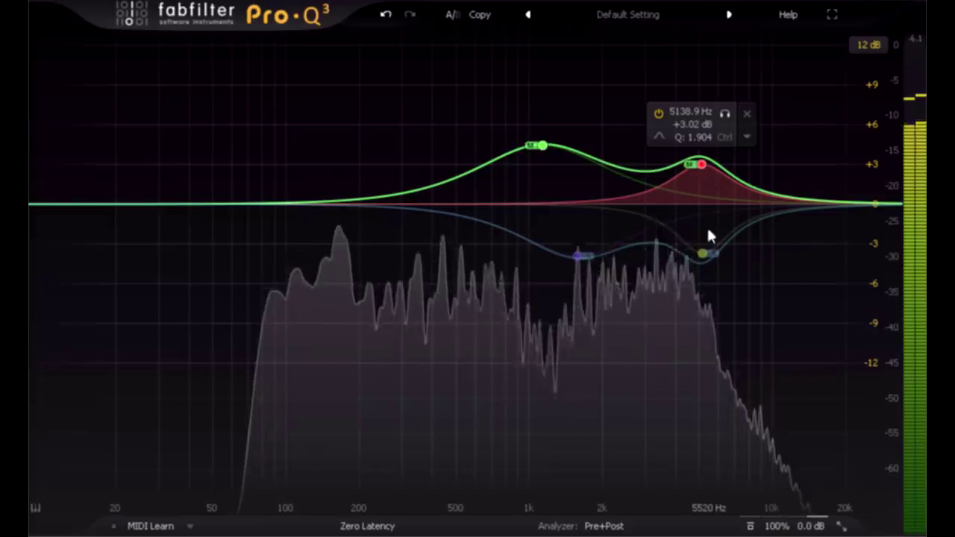
left_click(750, 526)
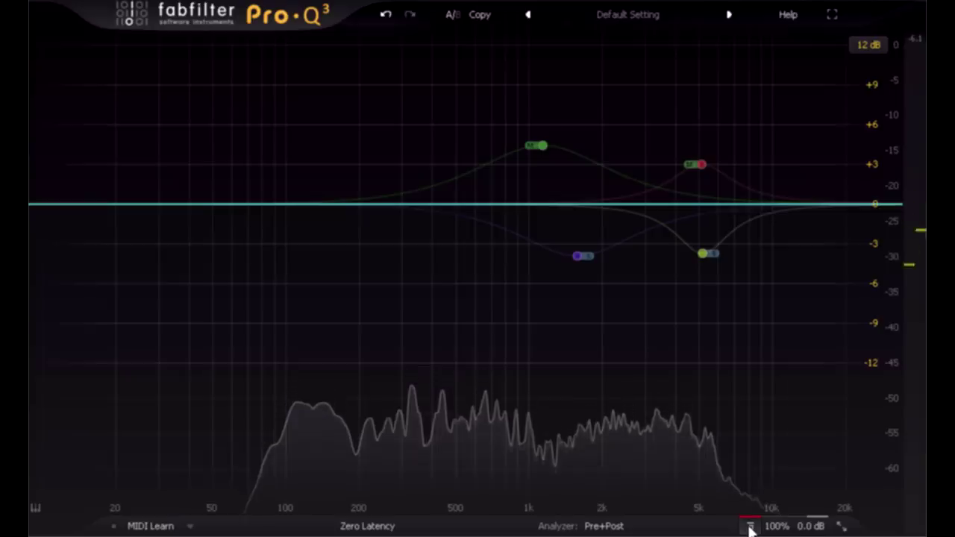
left_click(749, 526)
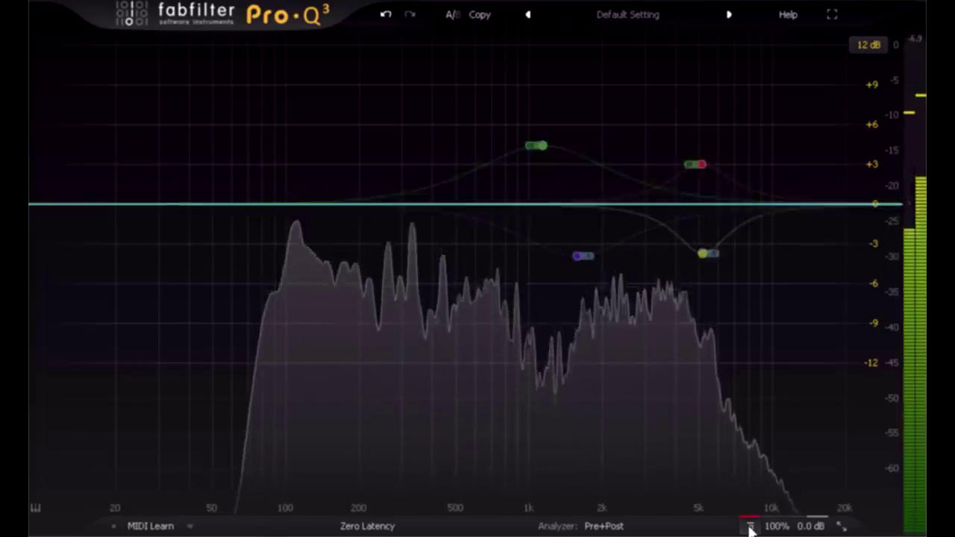
left_click(750, 526)
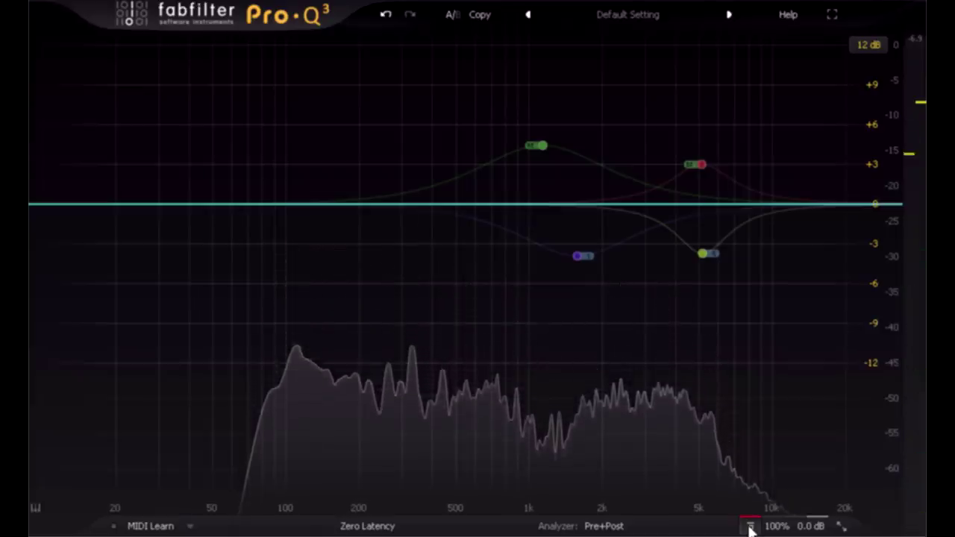
left_click(750, 526)
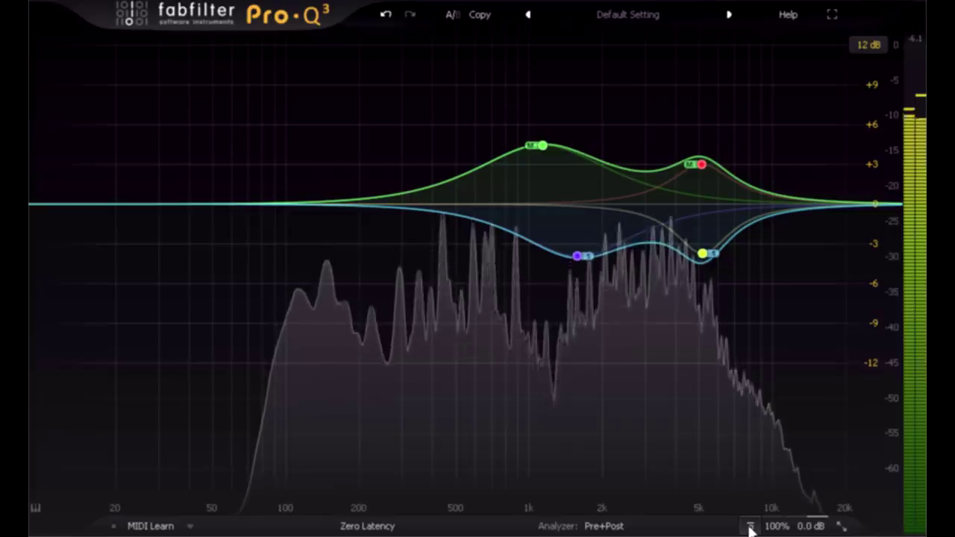
mouse_move(374, 192)
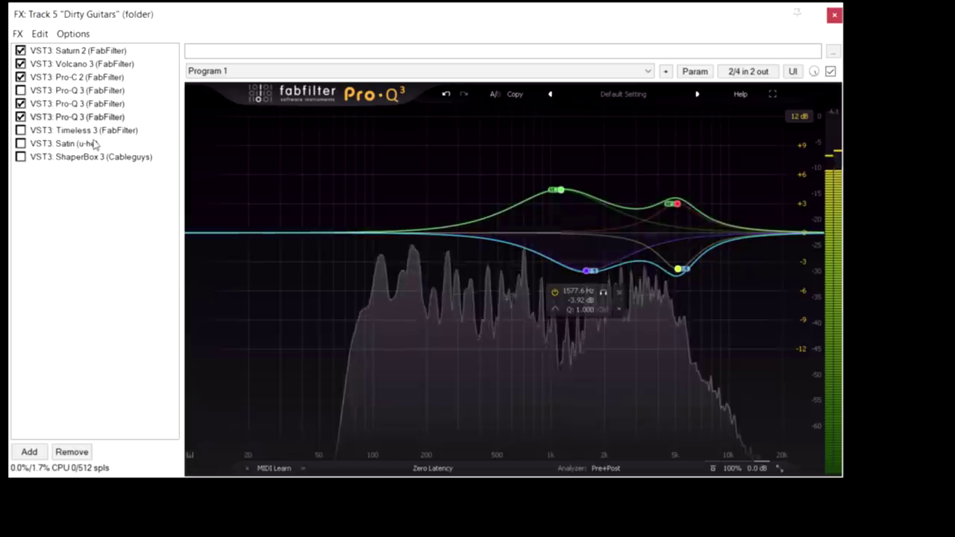
Open Timeless 3, raise its delay mix to about 24%, then bypass it to compare.
left_click(20, 130)
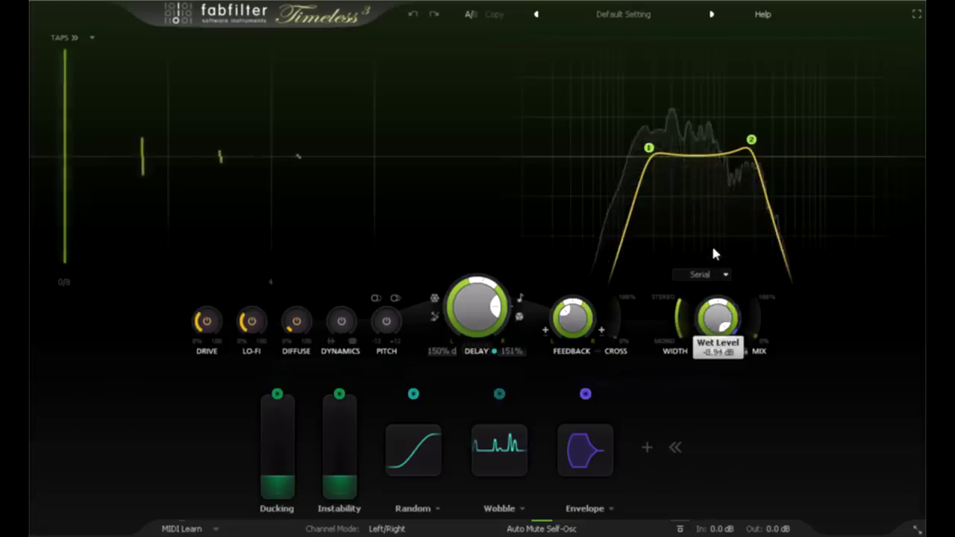
left_click_drag(766, 338, 761, 294)
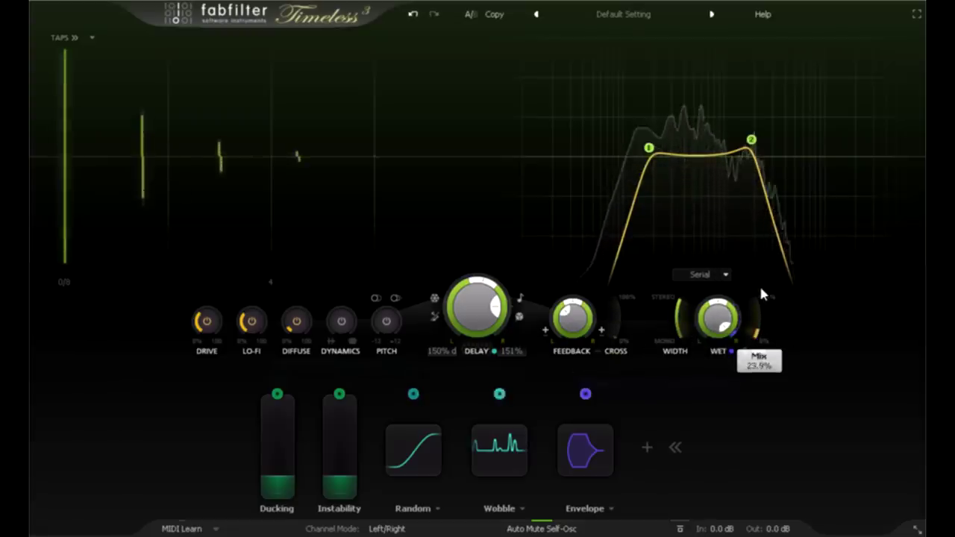
mouse_move(649, 150)
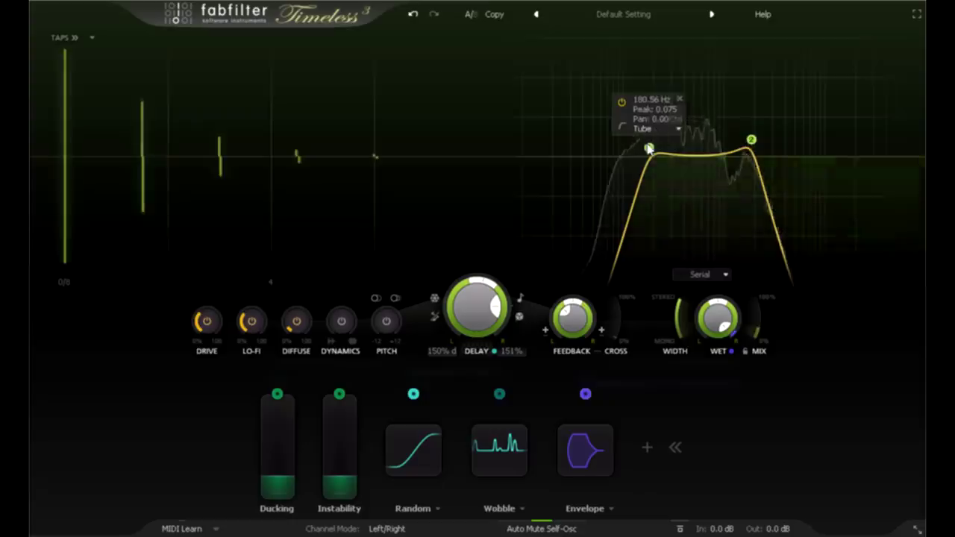
mouse_move(751, 148)
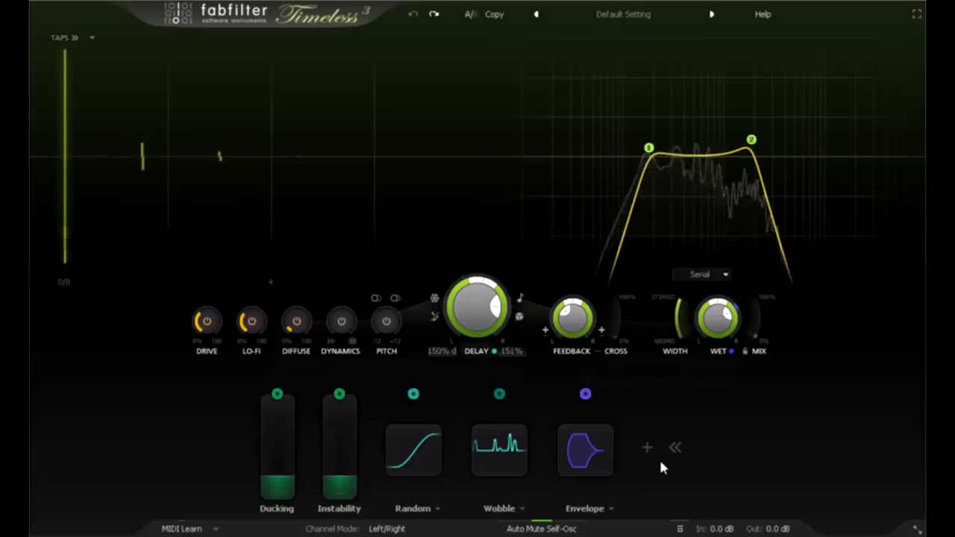
left_click(681, 529)
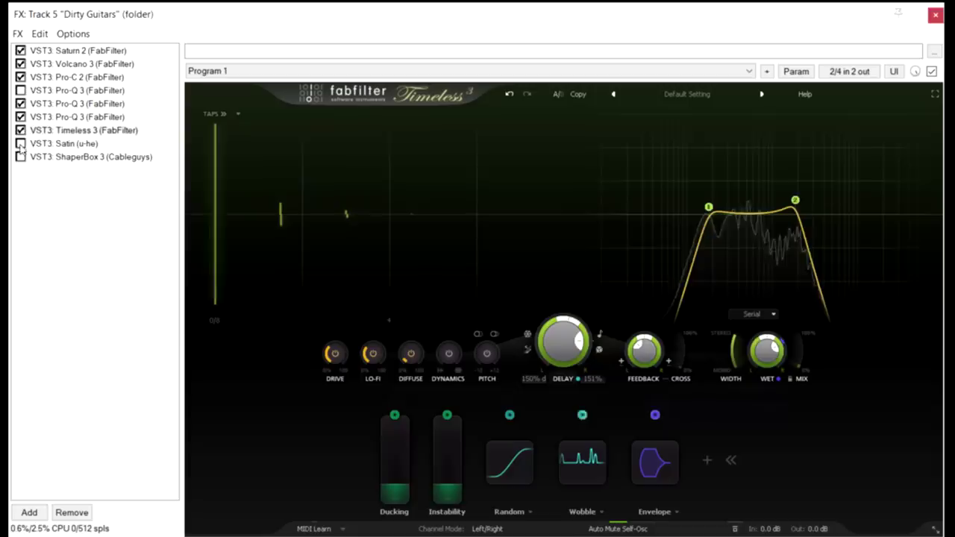
Open Satin from the Dirty Guitars chain and toggle its Bypass off and on, leaving it active.
left_click(45, 130)
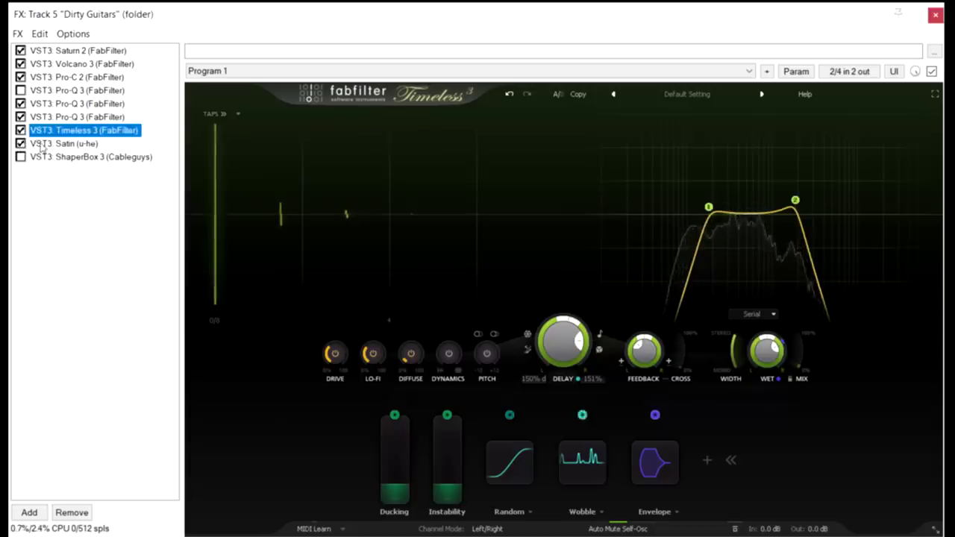
left_click(53, 145)
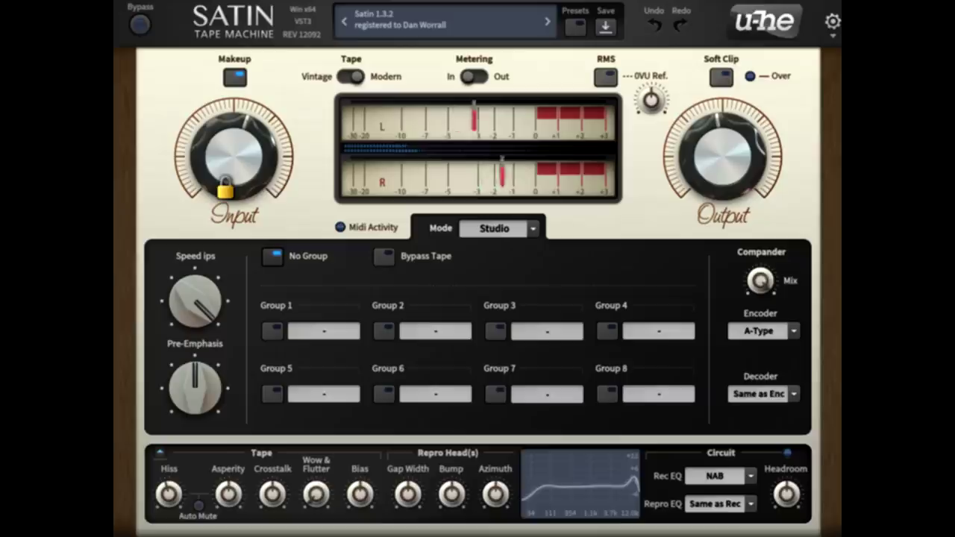
left_click(138, 26)
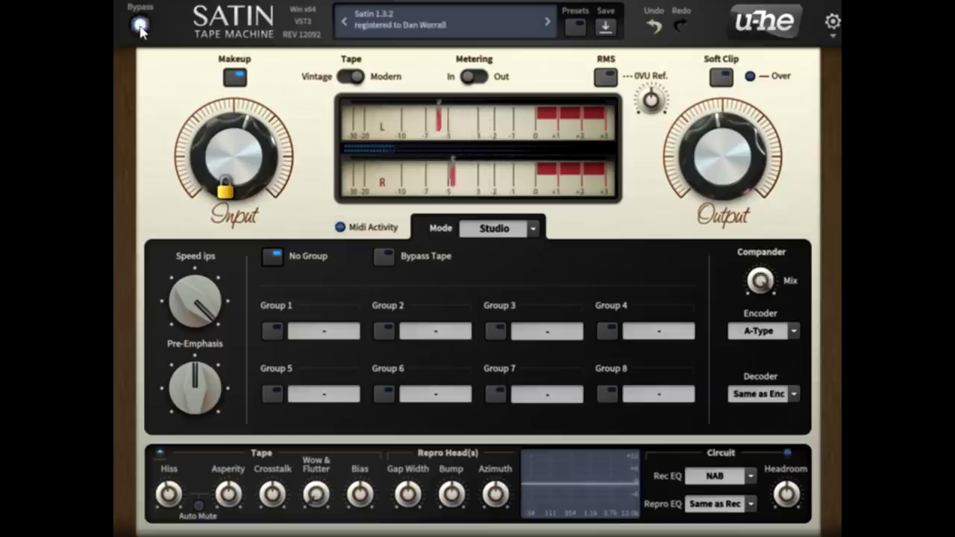
left_click(139, 24)
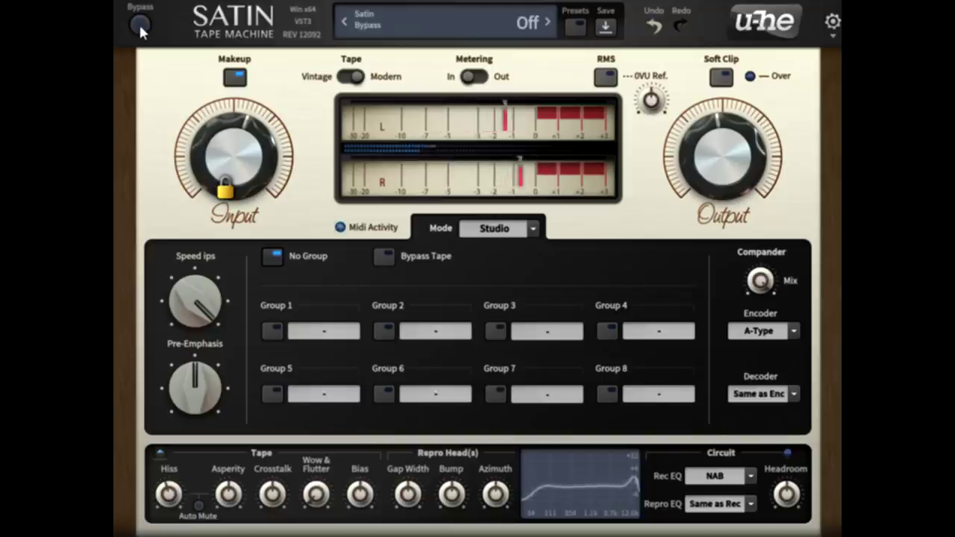
Select ShaperBox 3 in the guitar bus chain, enable it to audition, then disable it again.
left_click(124, 153)
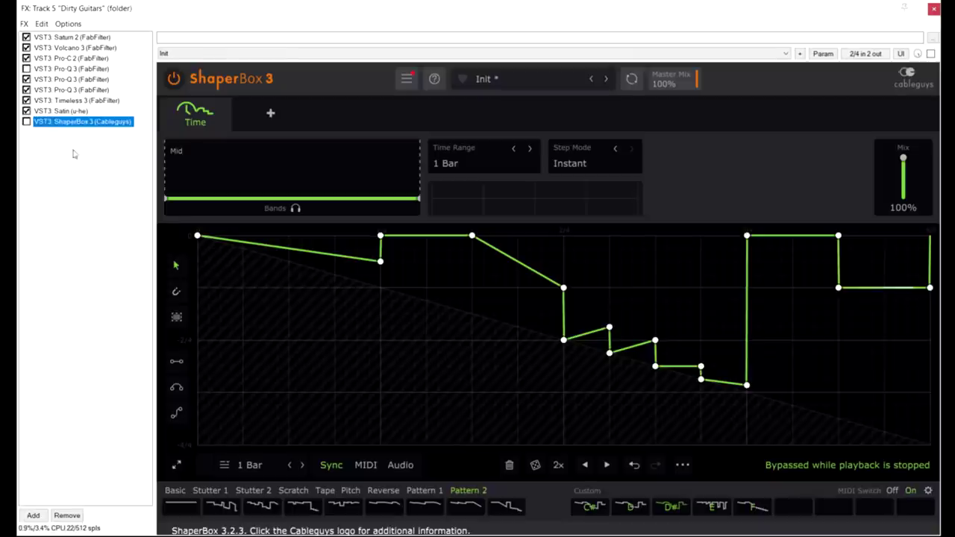
left_click(26, 121)
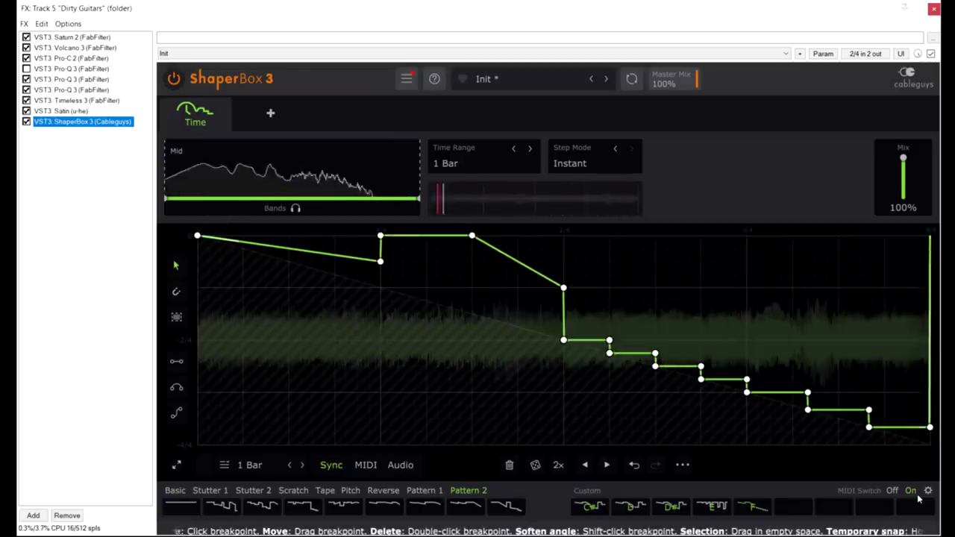
left_click(26, 121)
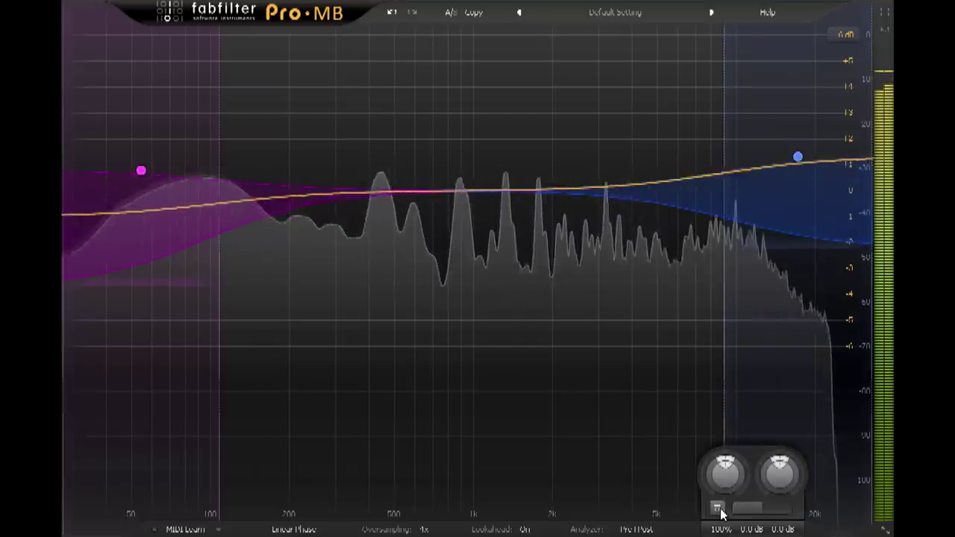
Toggle the mix-bus Pro-MB bypass off and on, then select PuigChild 670 Stereo.
left_click(717, 510)
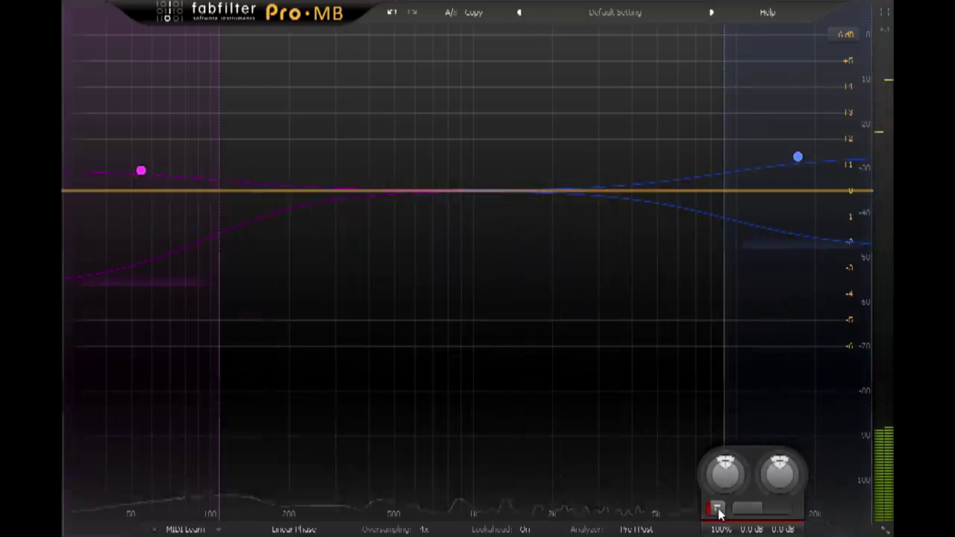
left_click(717, 510)
left_click(0, 0)
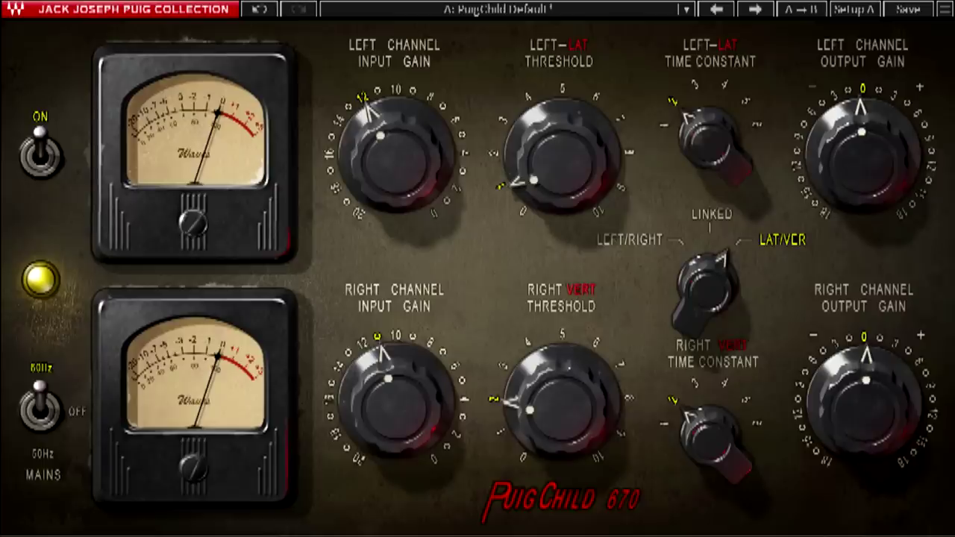
Toggle the PuigChild 670 off and on three times, ending with it switched on.
left_click(38, 155)
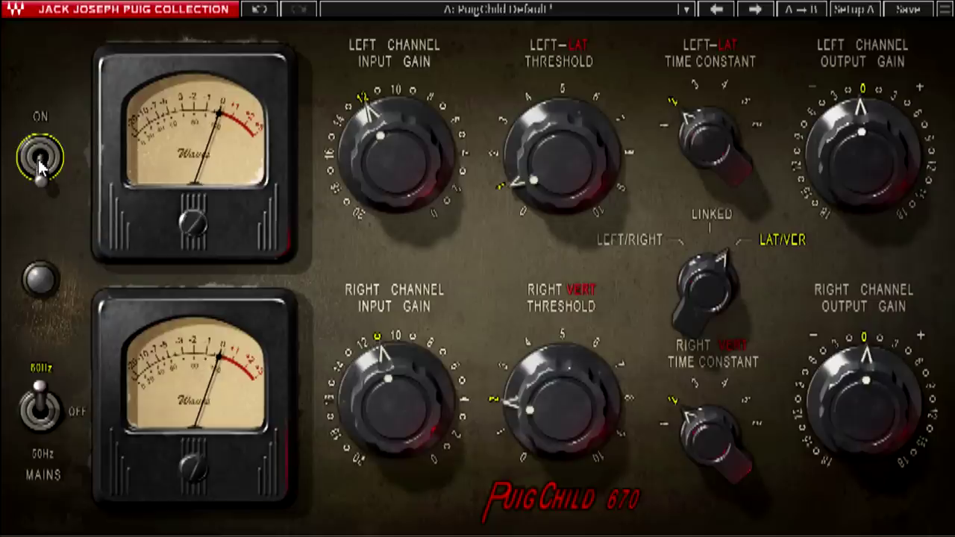
left_click(40, 157)
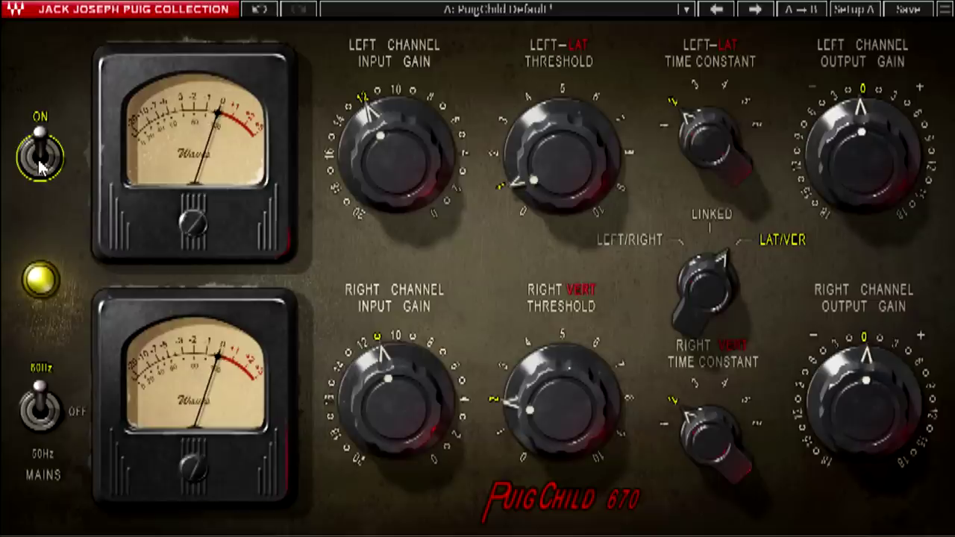
left_click(41, 157)
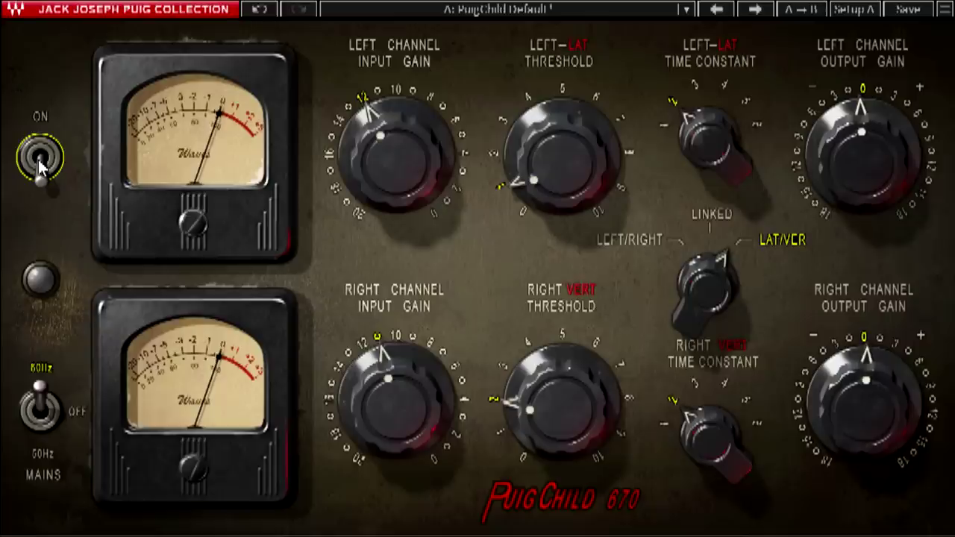
left_click(40, 158)
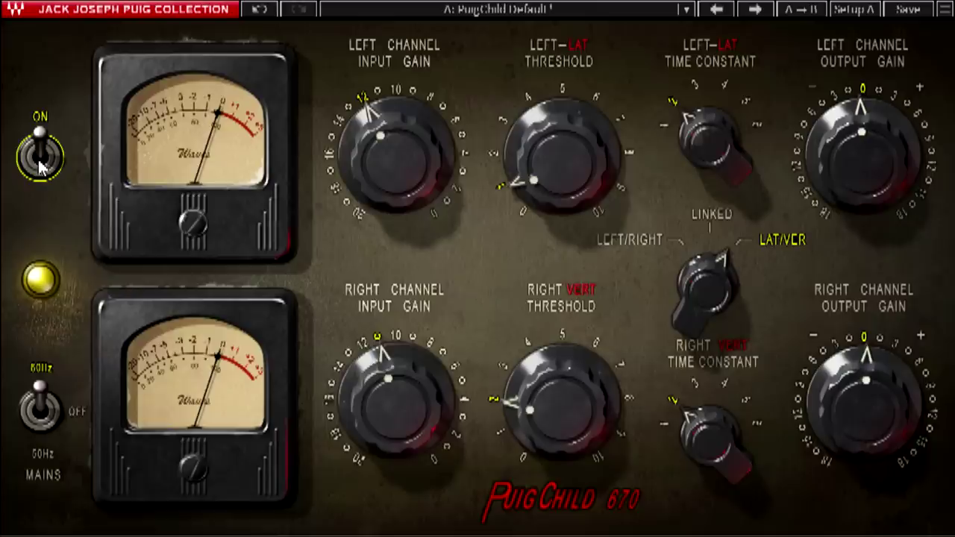
left_click(40, 158)
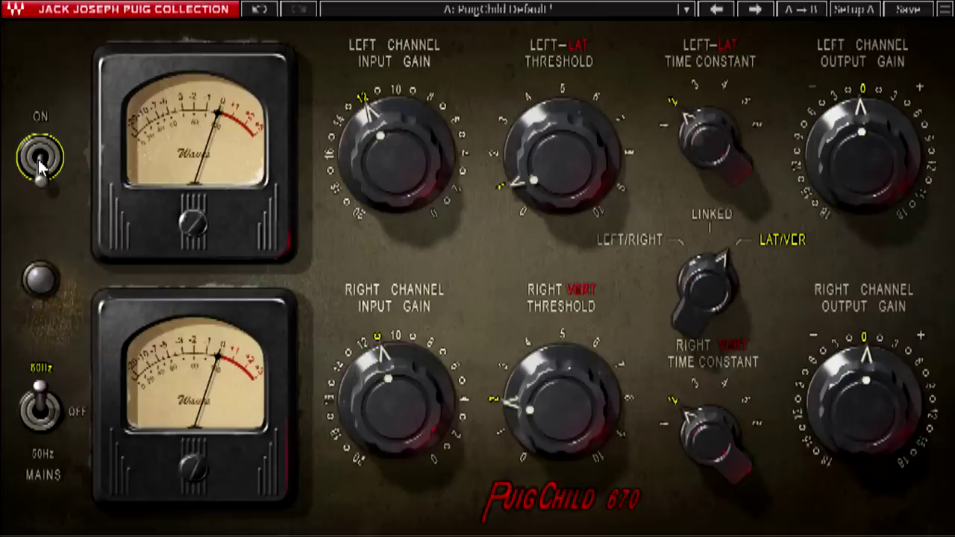
left_click(40, 159)
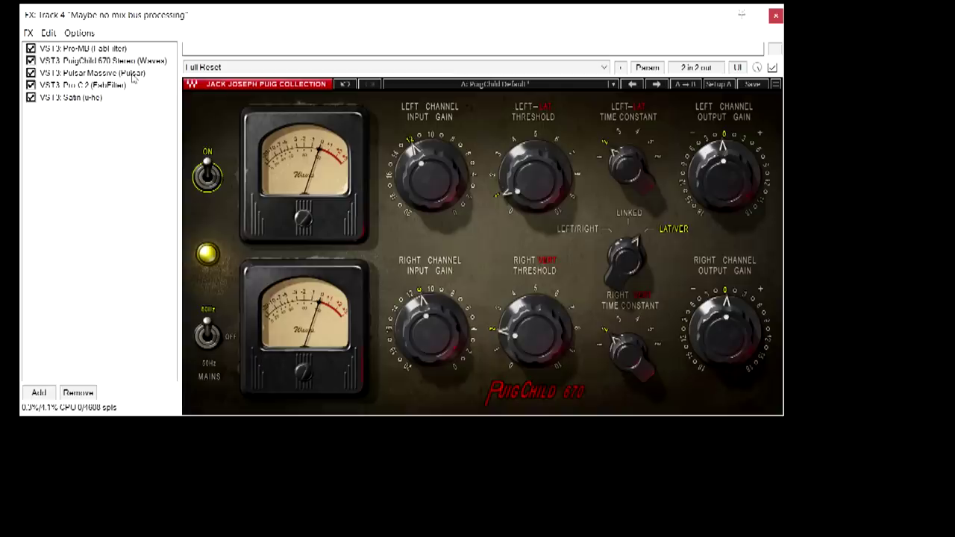
Show Pulsar Massive's Passive Balance EQ, then power it off and back on to compare.
left_click(133, 74)
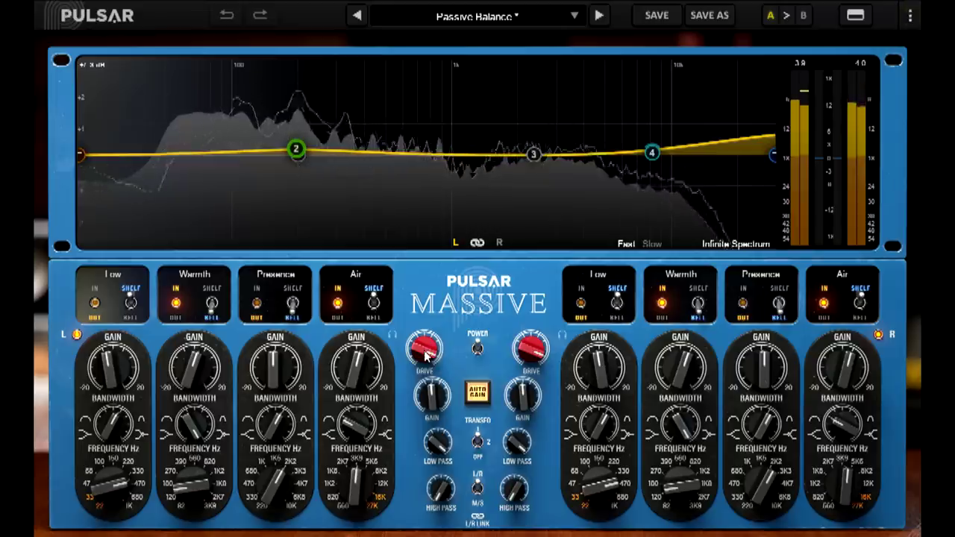
left_click(478, 347)
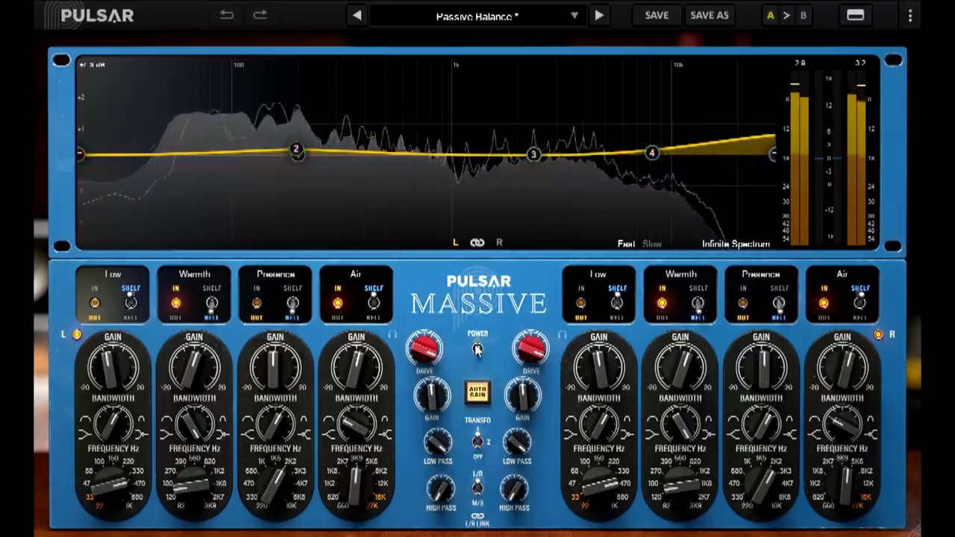
left_click(477, 349)
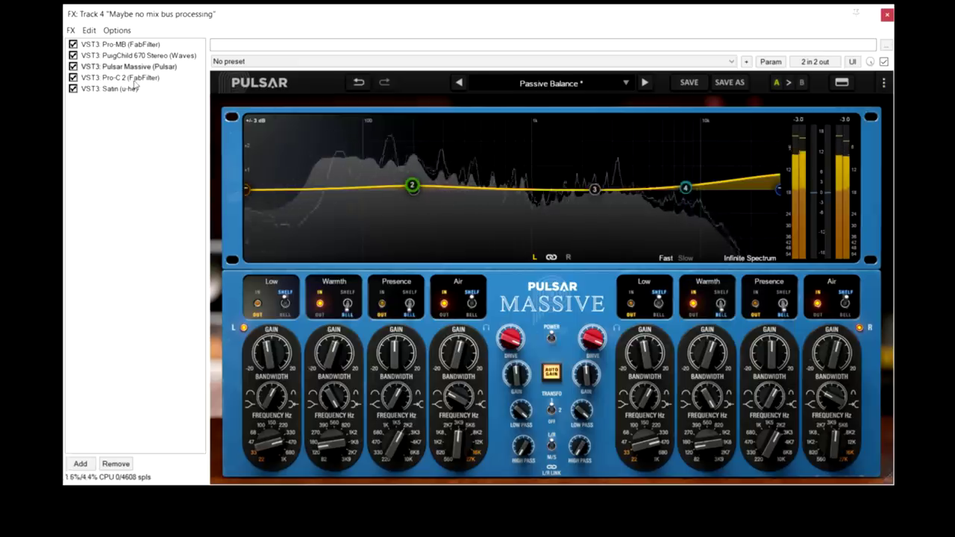
Show Pro-C 2 in Mastering style and toggle its bypass on, off, then on again.
left_click(133, 78)
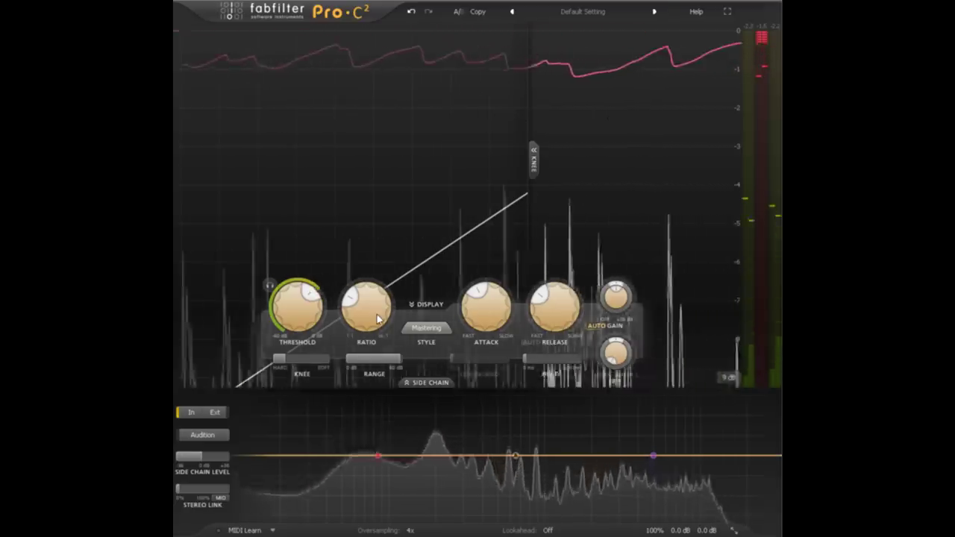
mouse_move(377, 316)
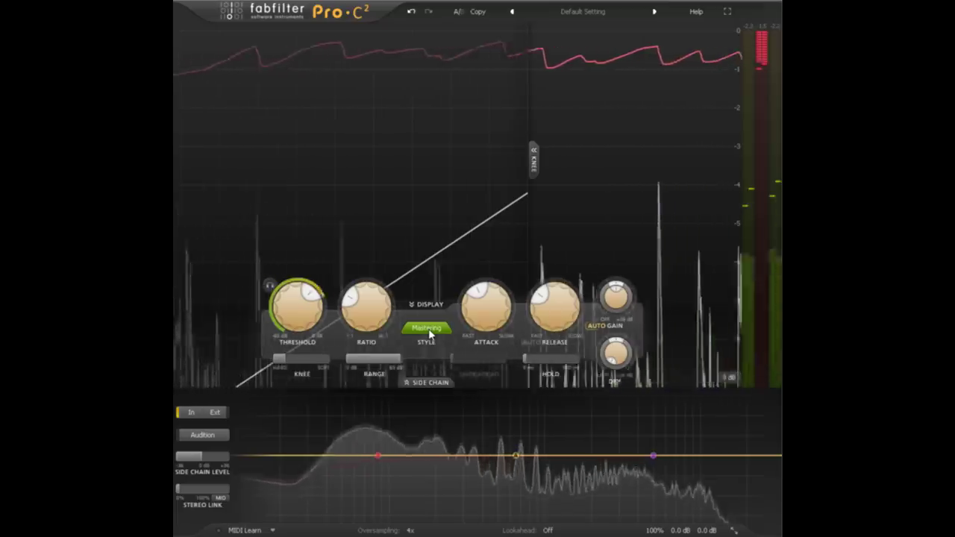
mouse_move(654, 531)
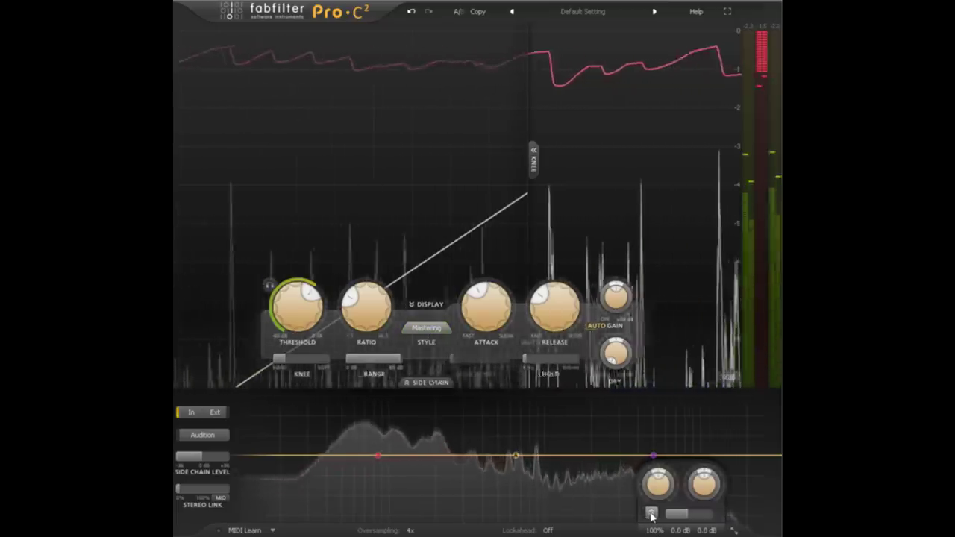
left_click(652, 515)
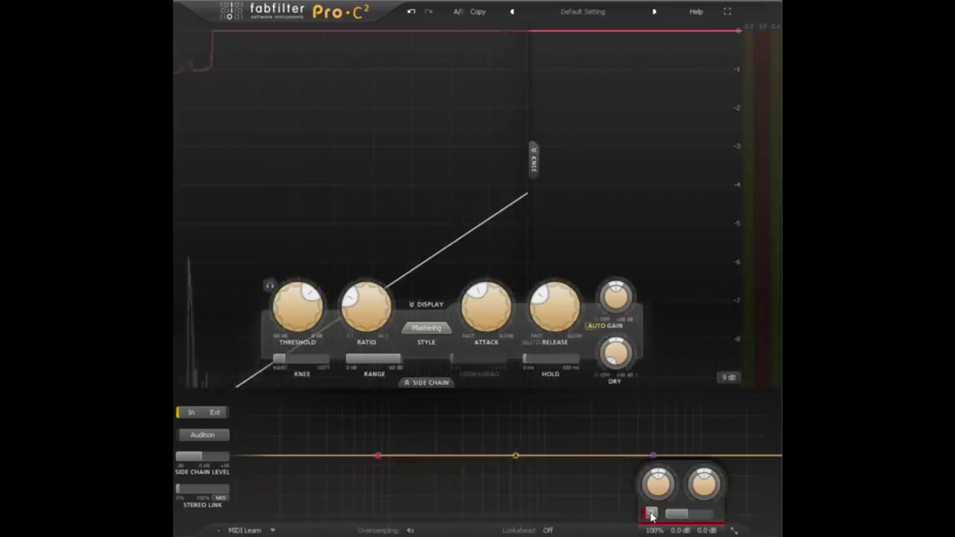
left_click(651, 515)
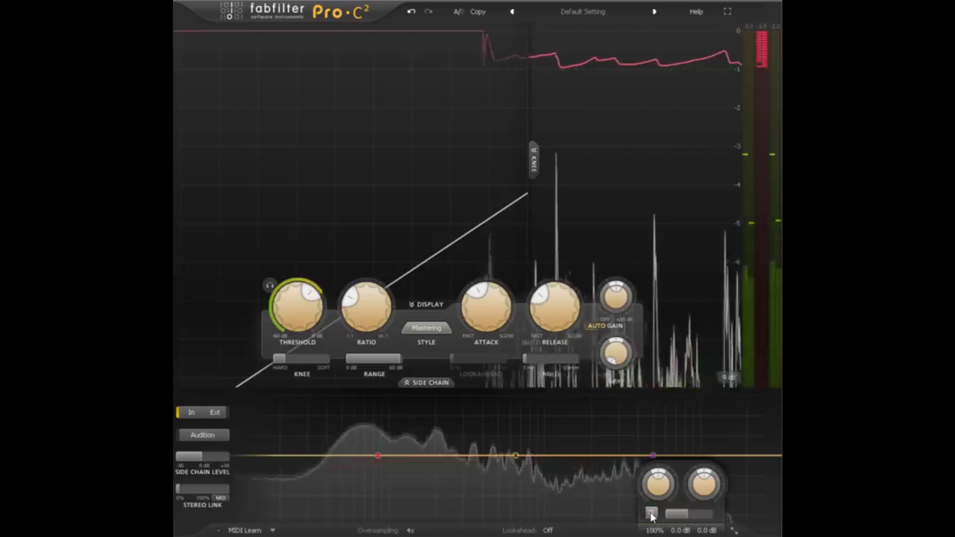
left_click(651, 515)
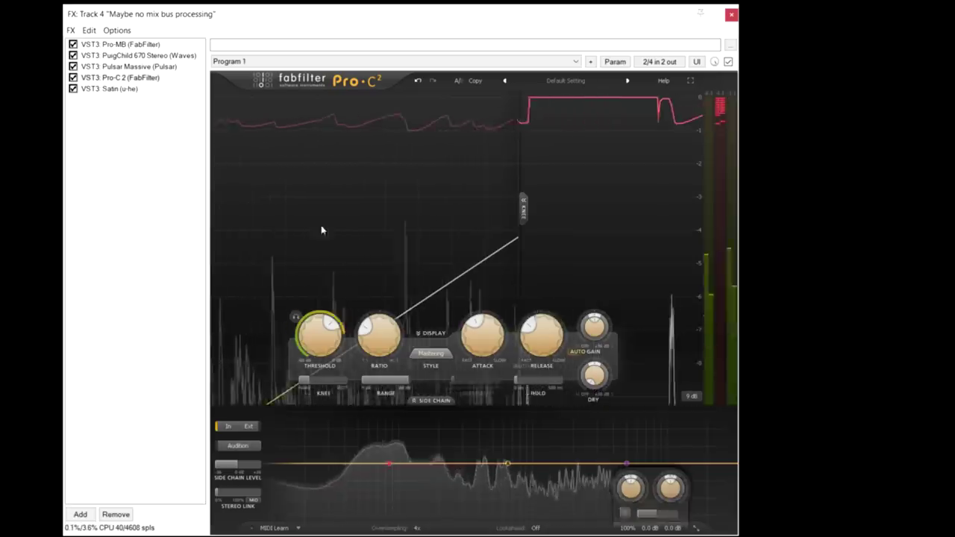
Show u-he Satin in Studio mode at 30 ips, bypass it, then return Bypass to Off.
left_click(109, 89)
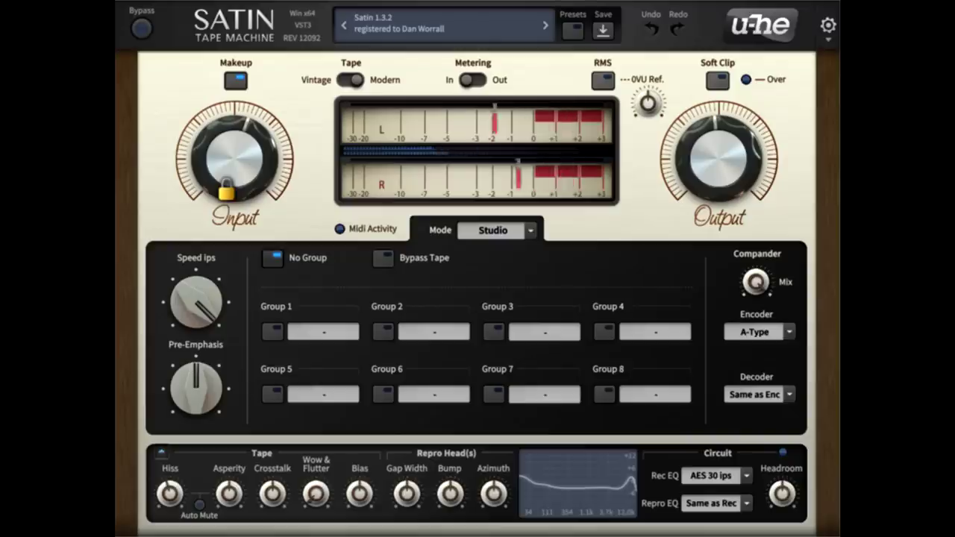
mouse_move(185, 315)
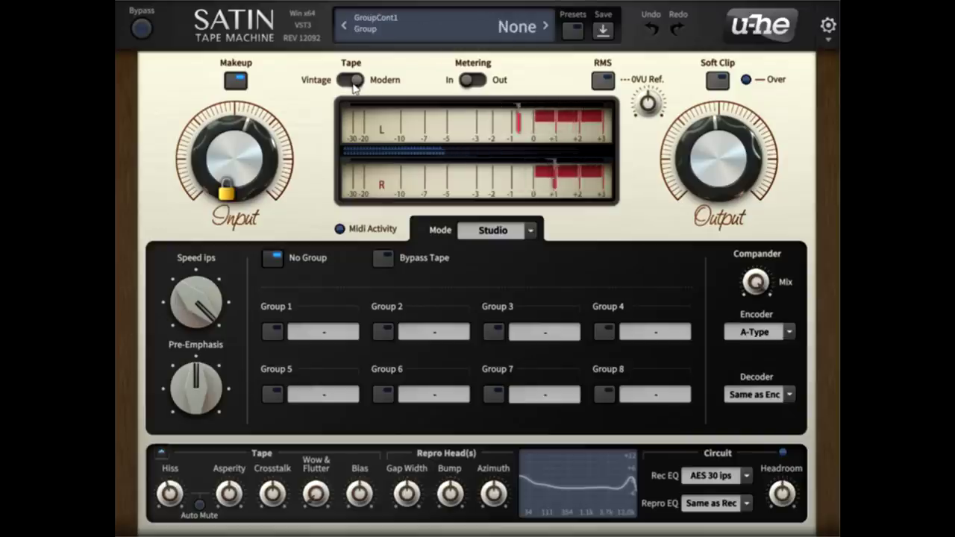
mouse_move(756, 286)
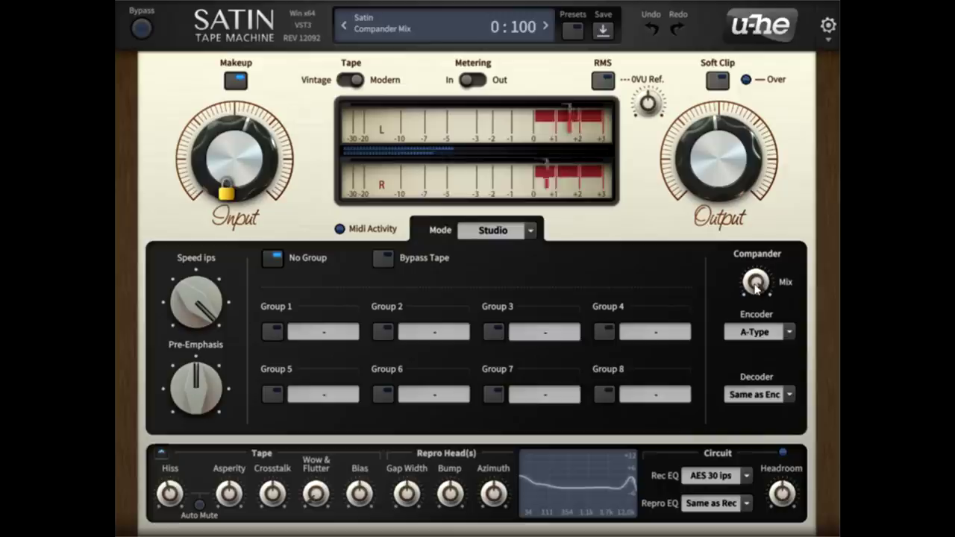
left_click(141, 30)
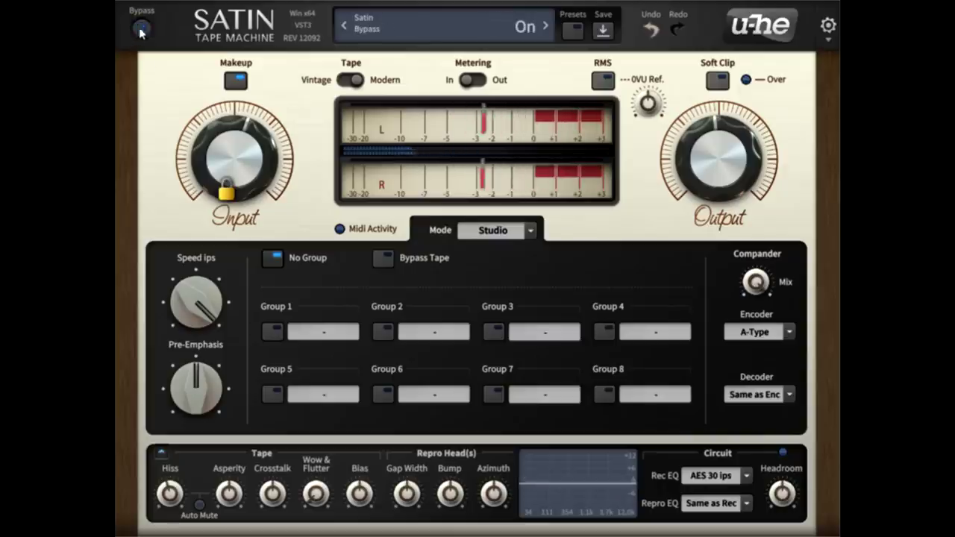
left_click(140, 30)
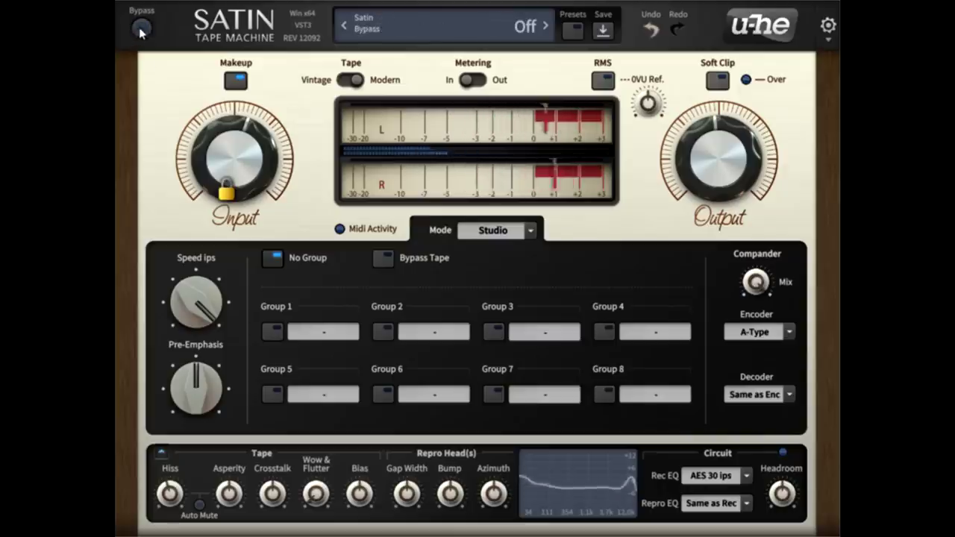